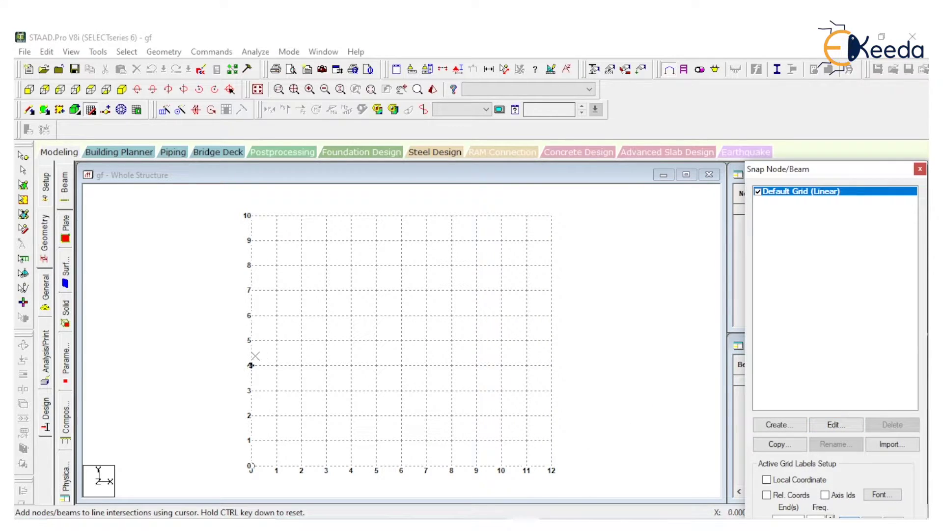
Draw the left column, rafters and bottom chord through grid points (0,0), (0,5), (6,7), (12,5) and (6,5), closing at (0,5)
click(251, 464)
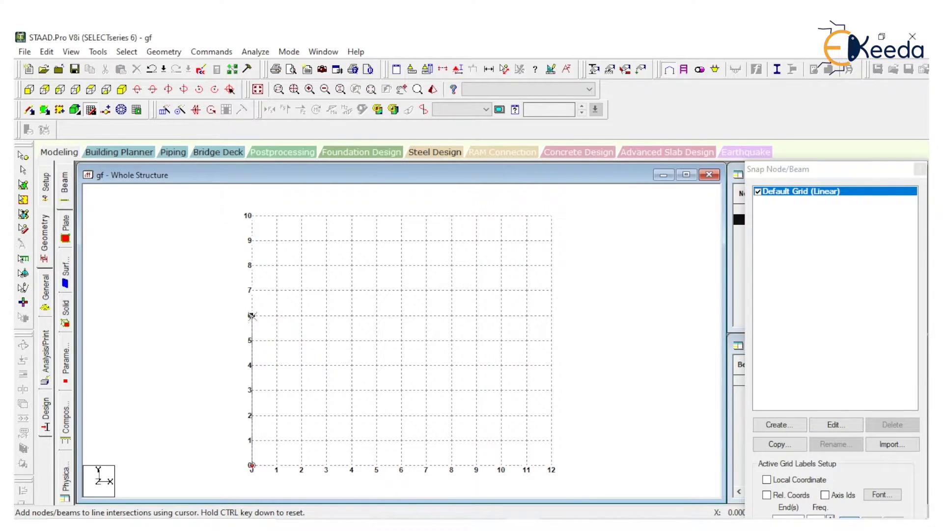
click(251, 340)
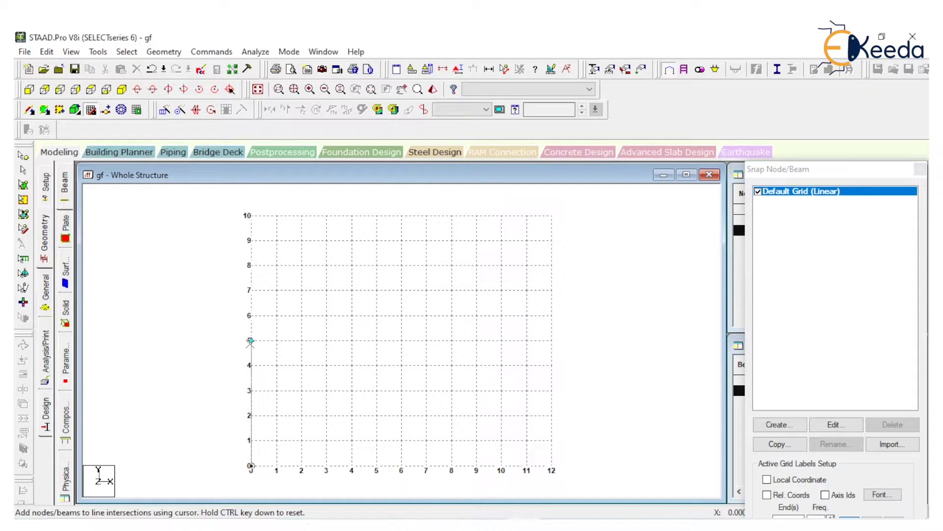
click(402, 290)
click(552, 340)
click(401, 340)
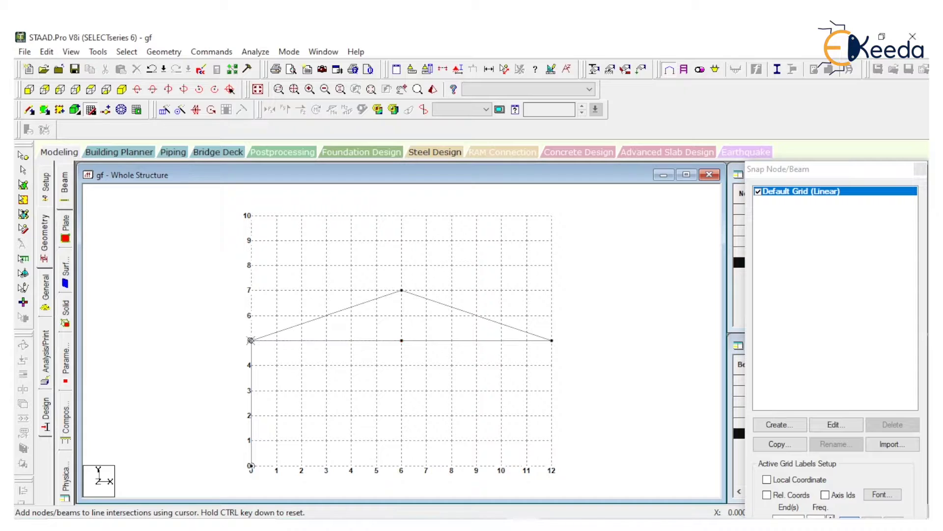
Draw the right column as a separate beam from (12,0) to (12,5) and close the snap grid
ctrl+click(551, 465)
click(552, 340)
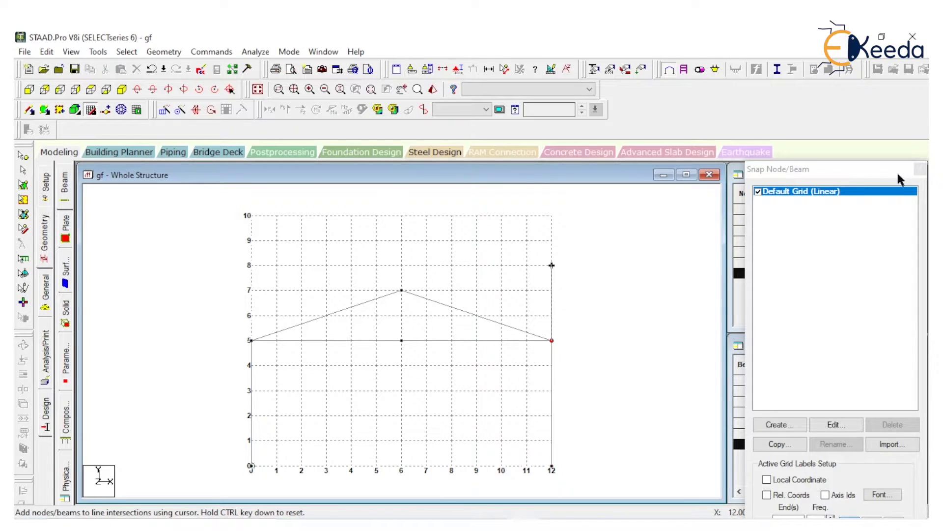
click(920, 169)
Insert three equally spaced nodes into each of the four rafter and bottom chord beams
drag(616, 216, 192, 317)
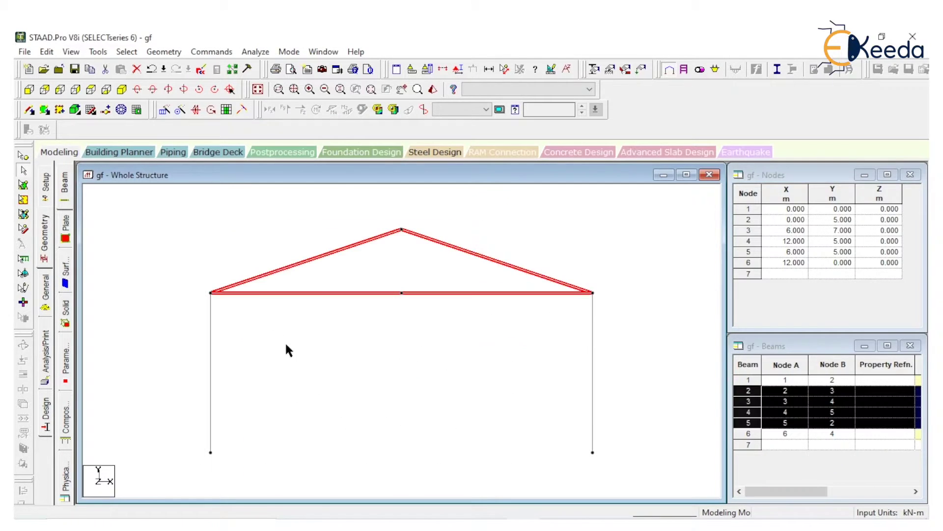
click(106, 110)
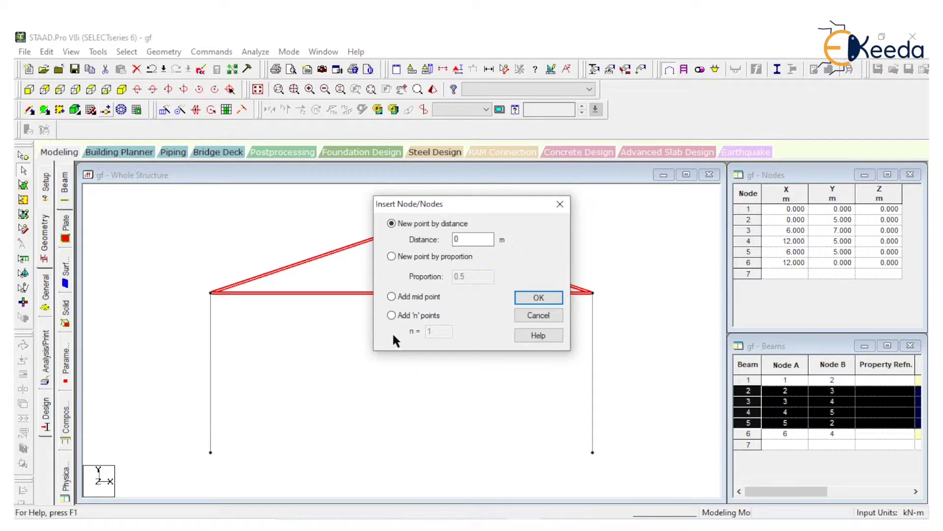
click(391, 315)
text(3)
click(536, 298)
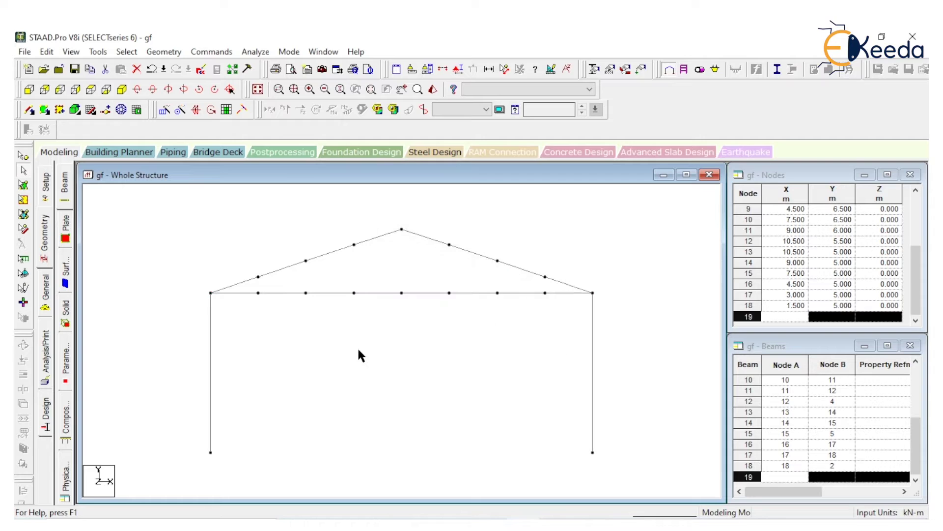
Add vertical web beams joining all seven upper chord nodes to the bottom chord nodes directly below them
click(30, 111)
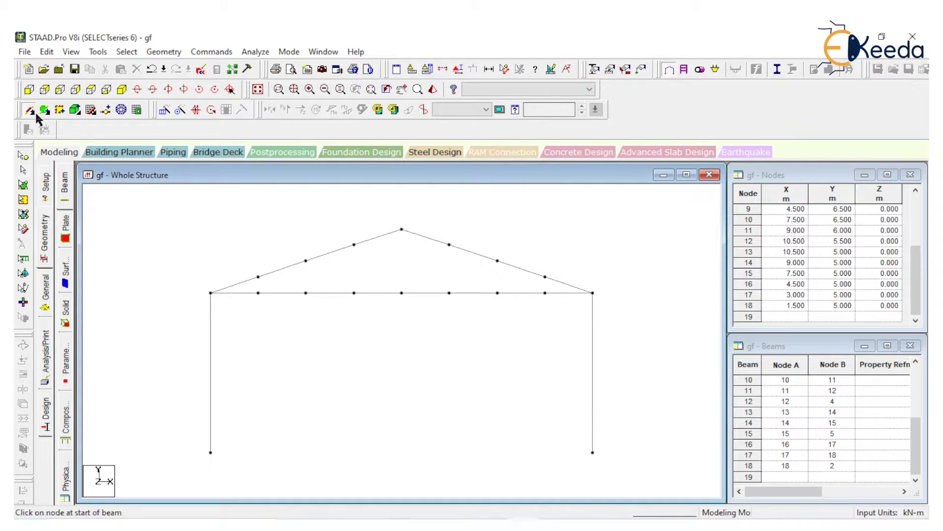
drag(258, 277, 258, 293)
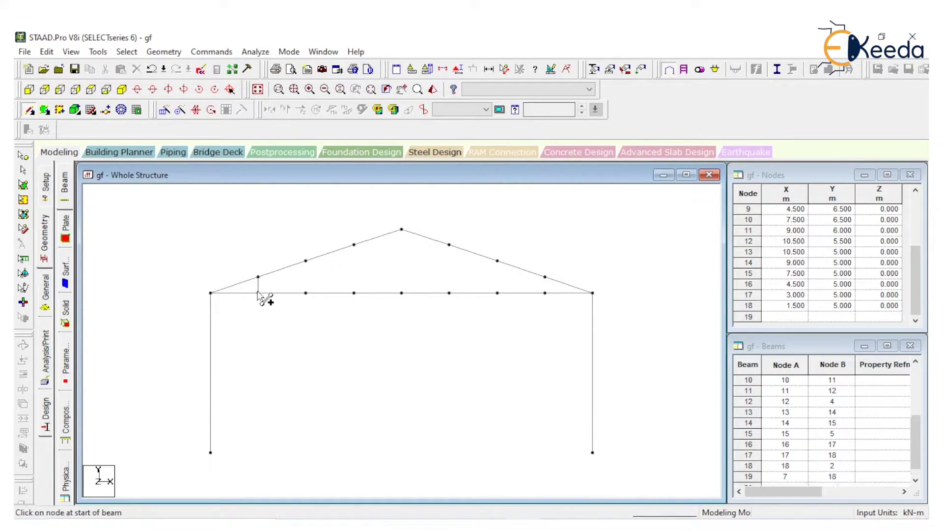
drag(306, 260, 306, 293)
drag(354, 244, 353, 293)
drag(402, 229, 401, 292)
drag(449, 245, 449, 293)
drag(497, 260, 497, 293)
drag(544, 276, 545, 293)
Add three diagonal web beams on each half of the truss, sloping down from the upper chord nodes toward midspan
drag(258, 276, 306, 292)
drag(305, 260, 354, 293)
drag(353, 245, 401, 293)
key(Return)
mouse_move(449, 244)
mouse_down()
mouse_move(418, 287)
mouse_move(401, 292)
mouse_up()
mouse_move(498, 260)
mouse_down()
mouse_move(462, 294)
mouse_move(449, 293)
mouse_up()
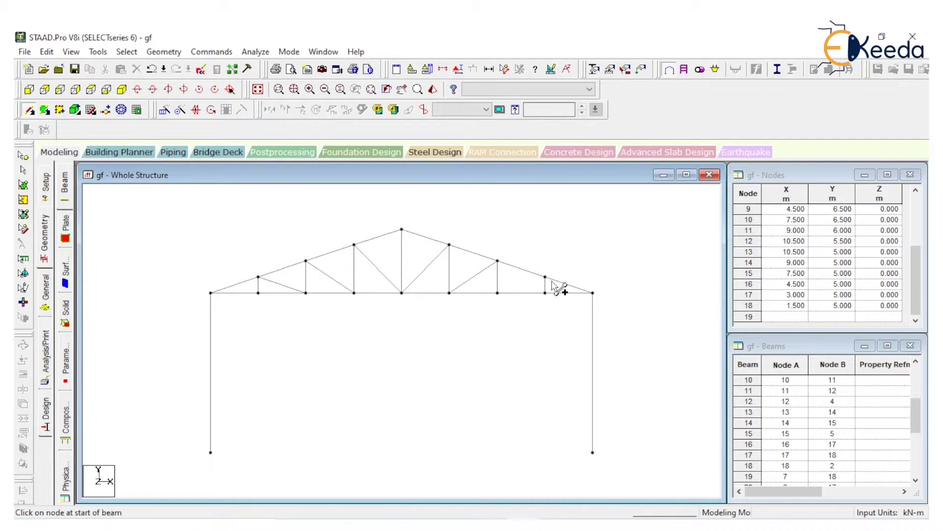
drag(544, 277, 497, 293)
Repeat the entire frame along the Z direction in 5 linked steps with 4 m spacing using Translational Repeat
scroll(314, 338, down, 2)
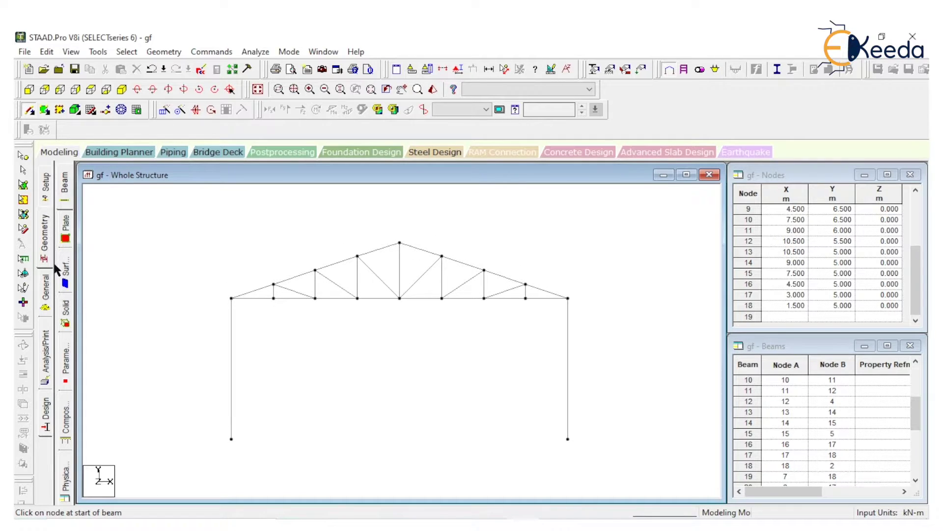
click(23, 170)
drag(192, 215, 577, 464)
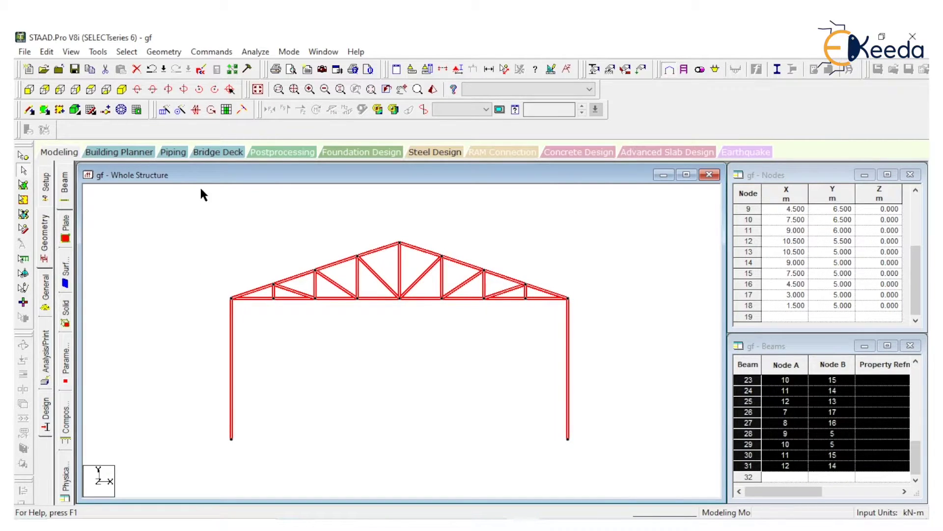
click(165, 109)
click(357, 340)
click(506, 326)
click(506, 326)
click(507, 327)
click(507, 326)
double_click(480, 344)
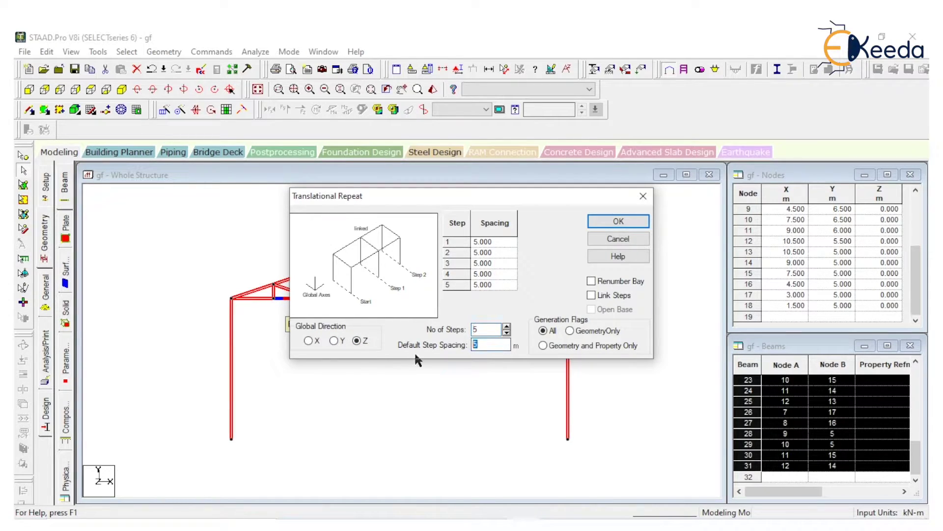
text(4)
click(597, 298)
click(614, 223)
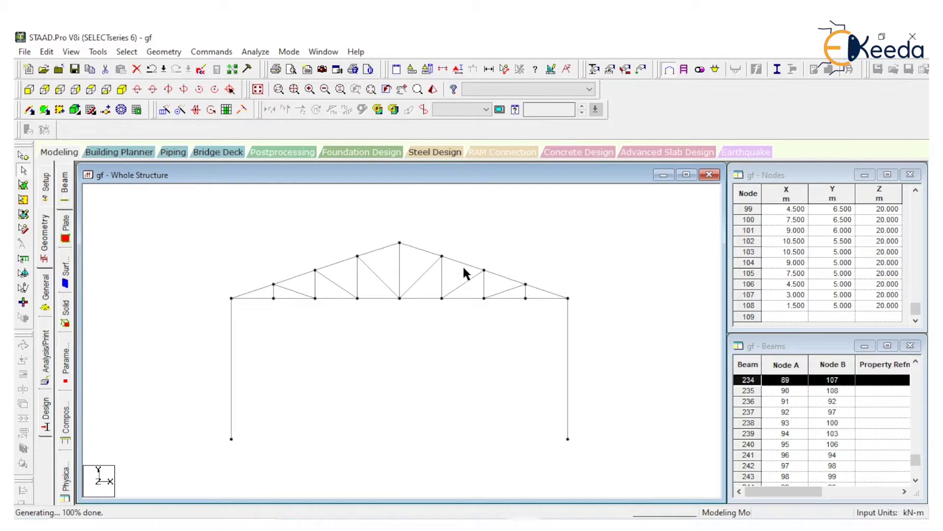
Delete the longitudinal beams that link the interior bottom chord nodes of neighbouring trusses
click(123, 90)
click(30, 90)
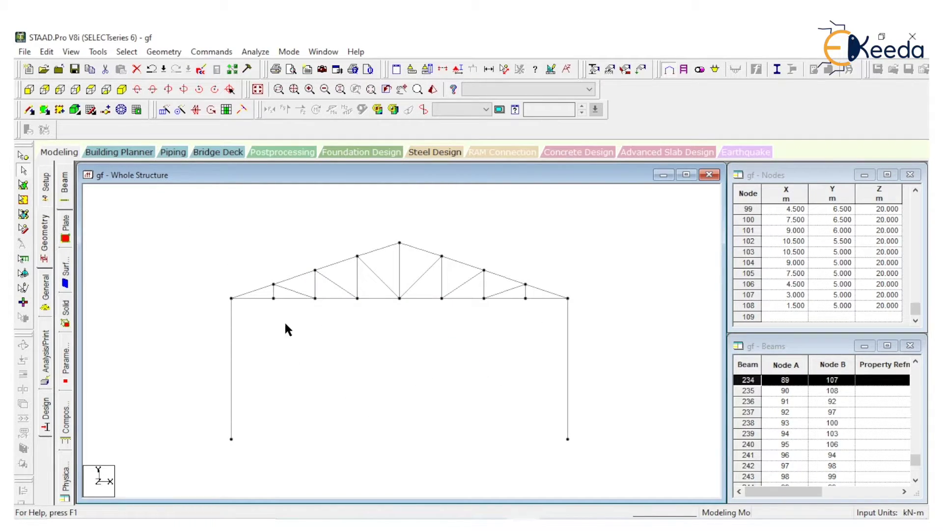
click(122, 89)
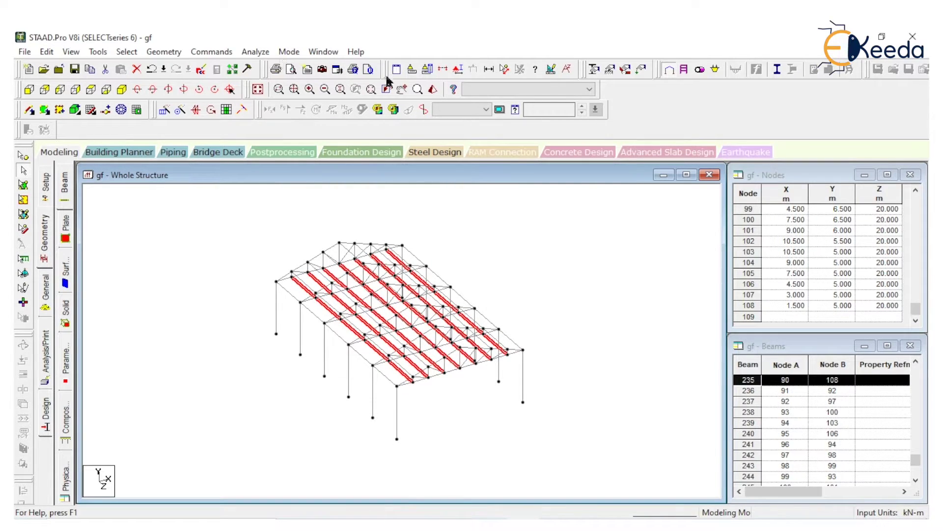
key(Delete)
key(Return)
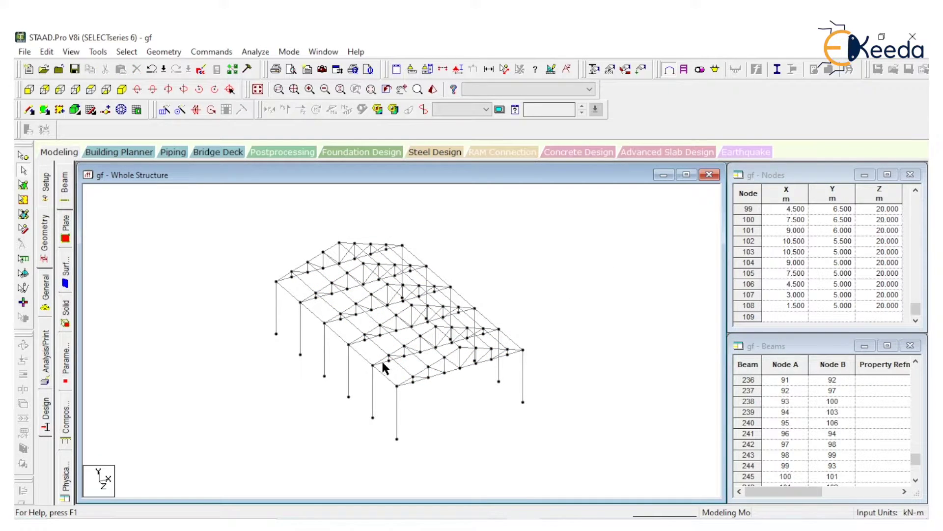
Examine the finished 3D frame from the front and from above
scroll(388, 357, up, 3)
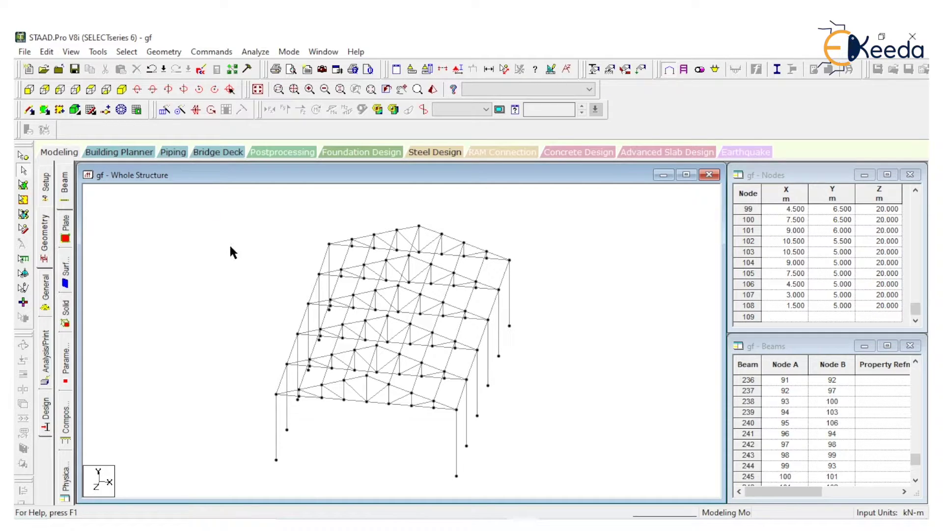
click(29, 89)
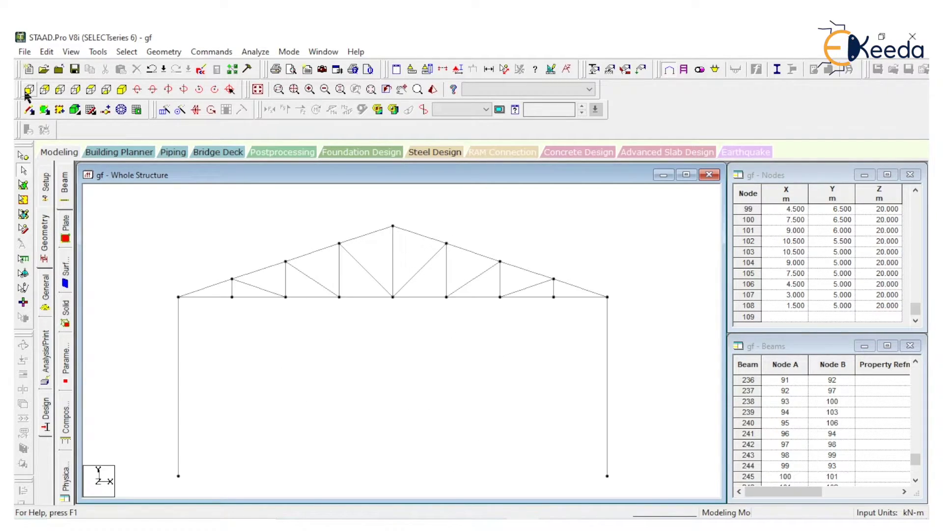
click(91, 90)
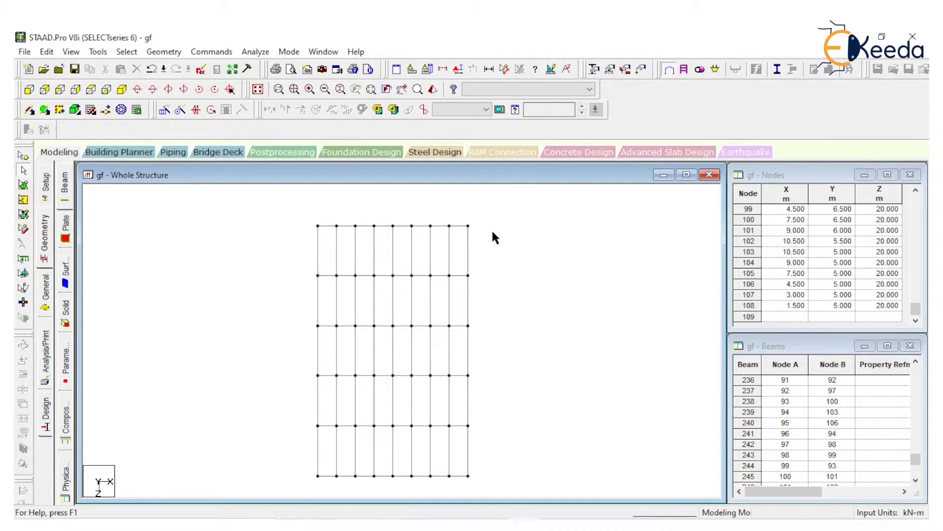
Switch to 31.pdf in the browser and examine the truss load diagram and the roof plan grid
key(alt+Tab)
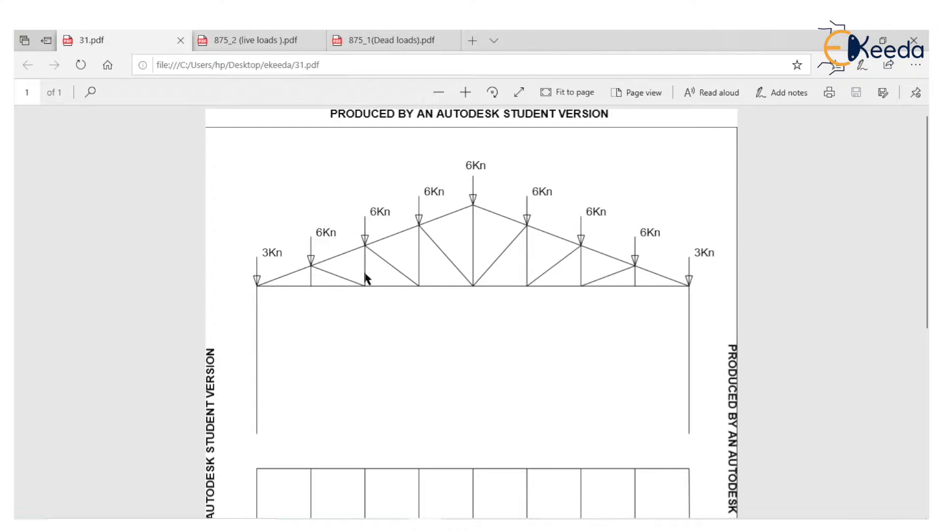
scroll(384, 325, down, 5)
scroll(384, 326, up, 5)
scroll(324, 271, down, 6)
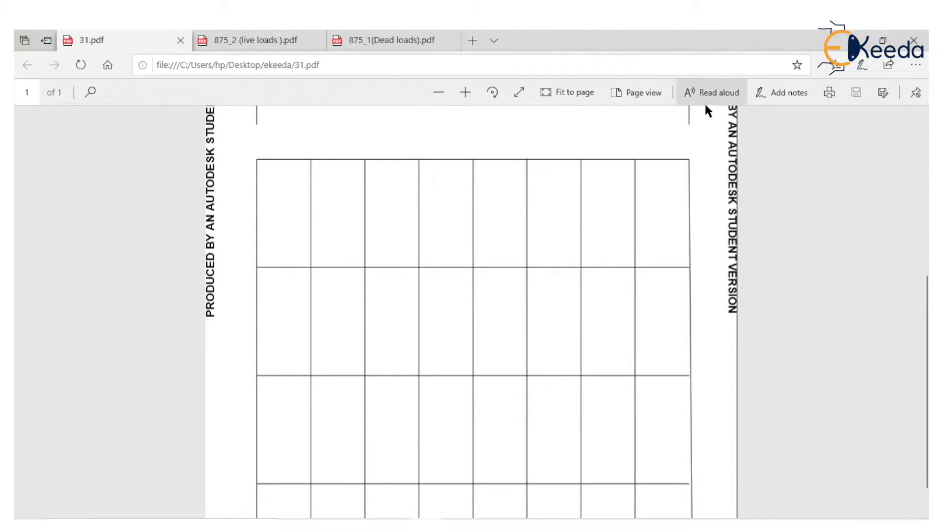
Draw three orange ink lines across the roof plan, through the middle of each of the first three bays
click(784, 96)
click(791, 64)
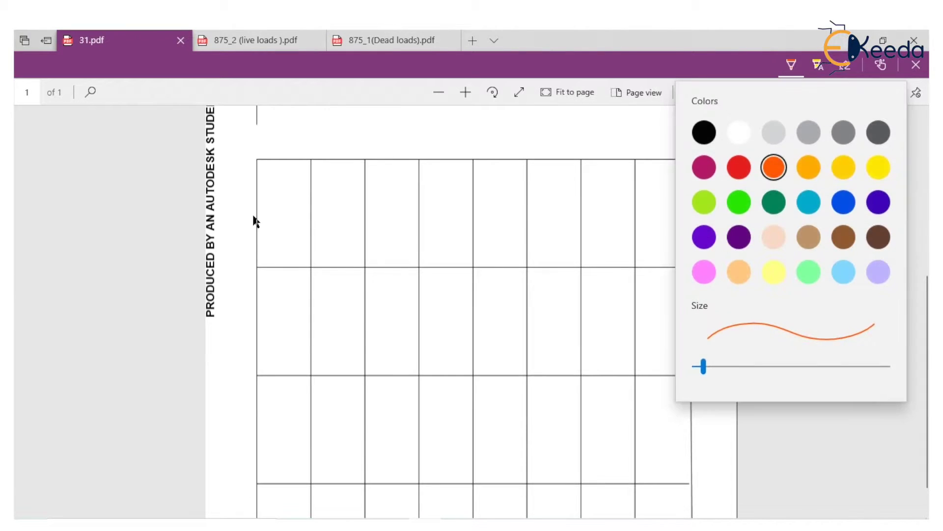
click(210, 241)
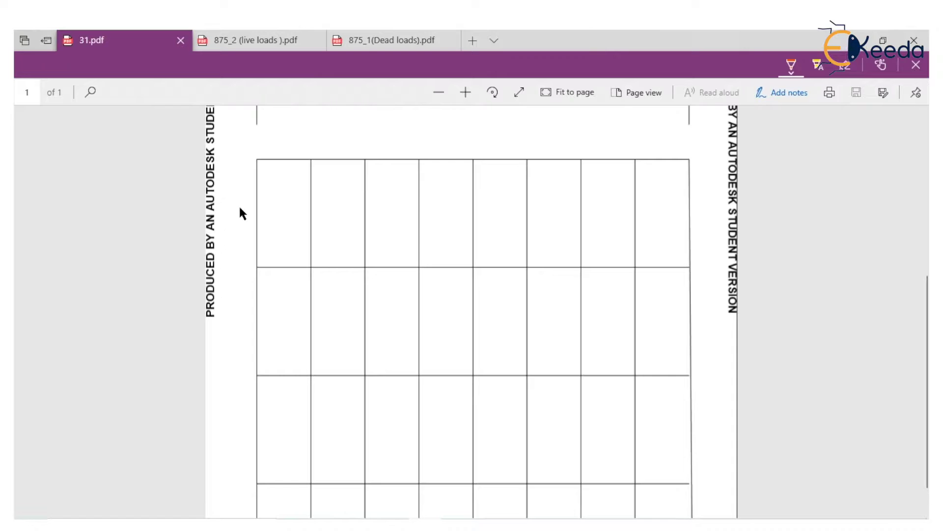
drag(348, 210, 589, 210)
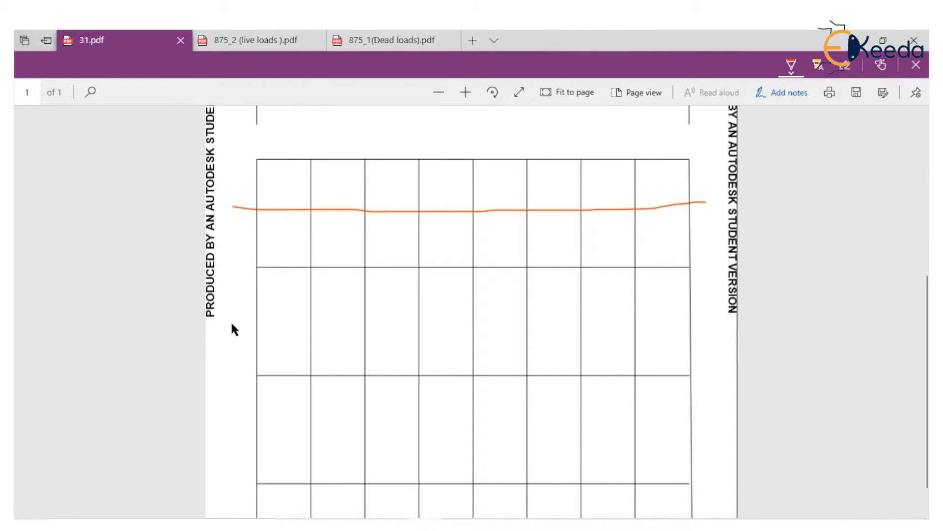
mouse_move(230, 318)
mouse_down()
mouse_move(533, 328)
mouse_move(710, 316)
mouse_up()
drag(227, 427, 714, 414)
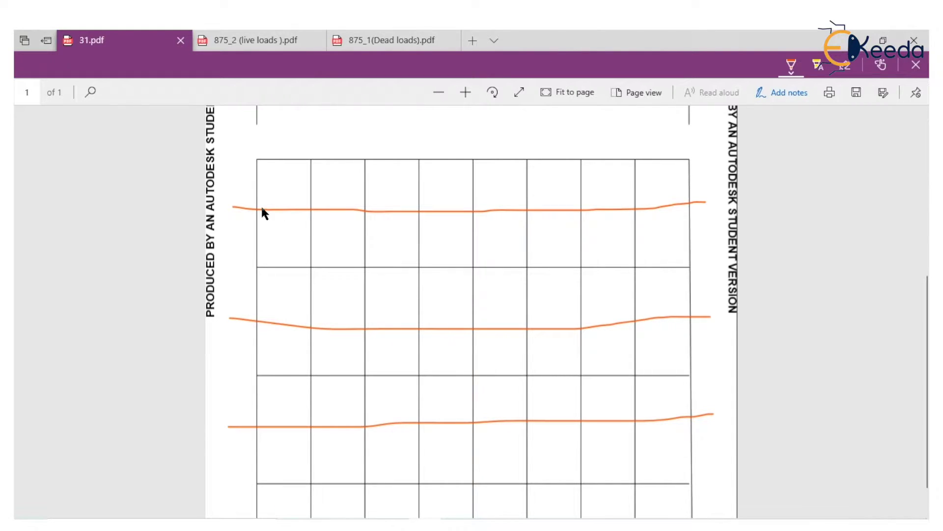
Shade the outer half of the first bay in green ink and draw upward arrows toward the edge truss line
click(792, 67)
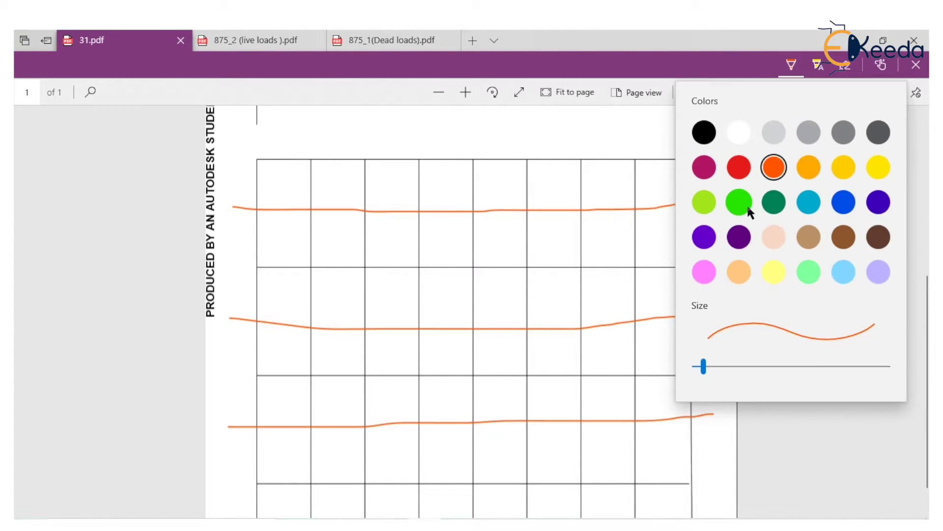
click(739, 203)
mouse_move(271, 198)
mouse_down()
mouse_move(364, 186)
mouse_move(303, 169)
mouse_move(311, 183)
mouse_move(407, 202)
mouse_up()
mouse_move(472, 208)
mouse_down()
mouse_move(570, 170)
mouse_move(557, 190)
mouse_up()
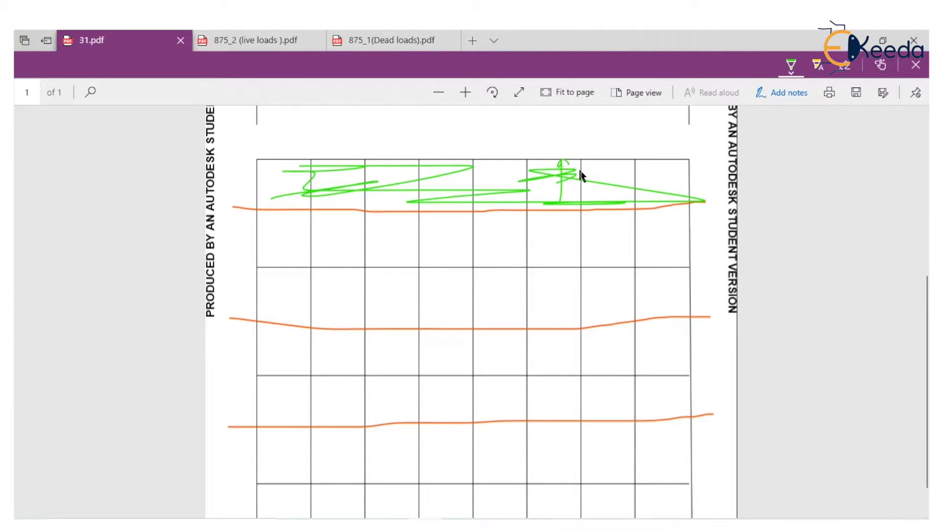
drag(617, 203, 620, 165)
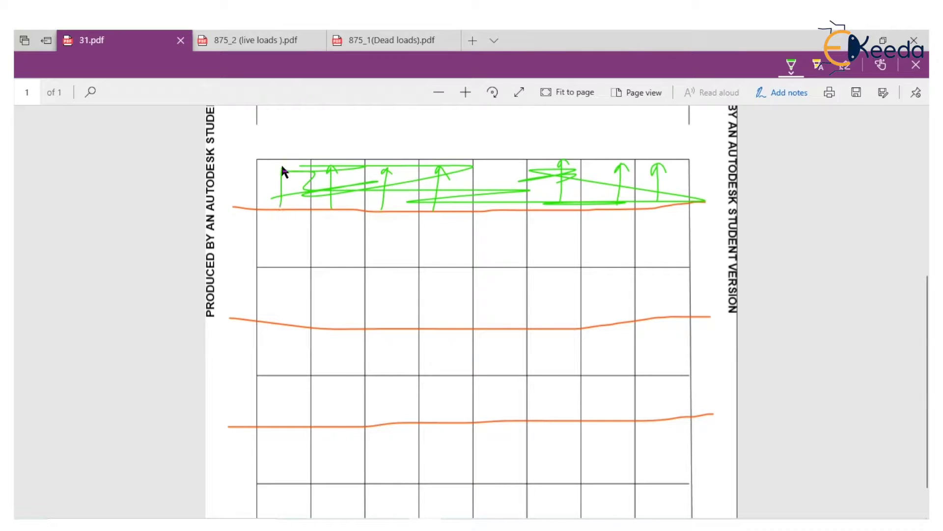
Draw yellow ink arrows from both sides toward the second truss line across the plan's panels
click(791, 65)
click(811, 166)
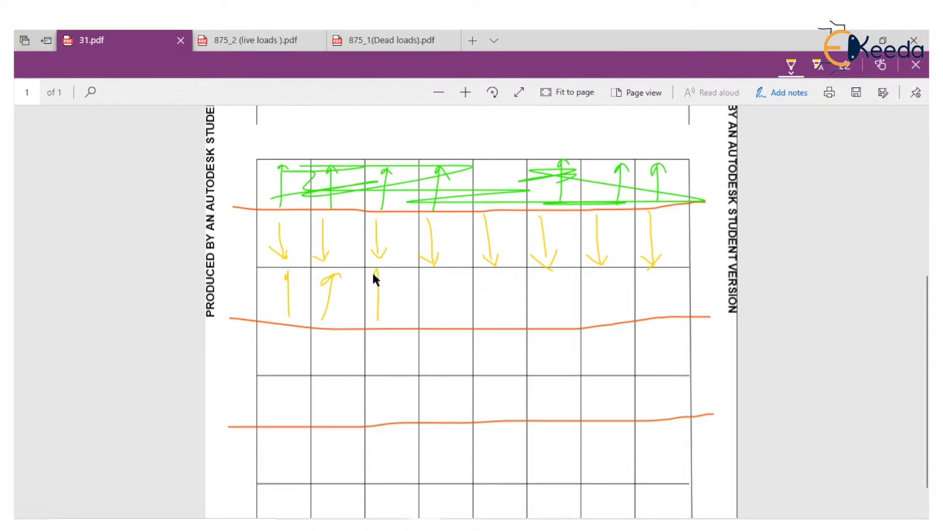
drag(423, 284, 439, 289)
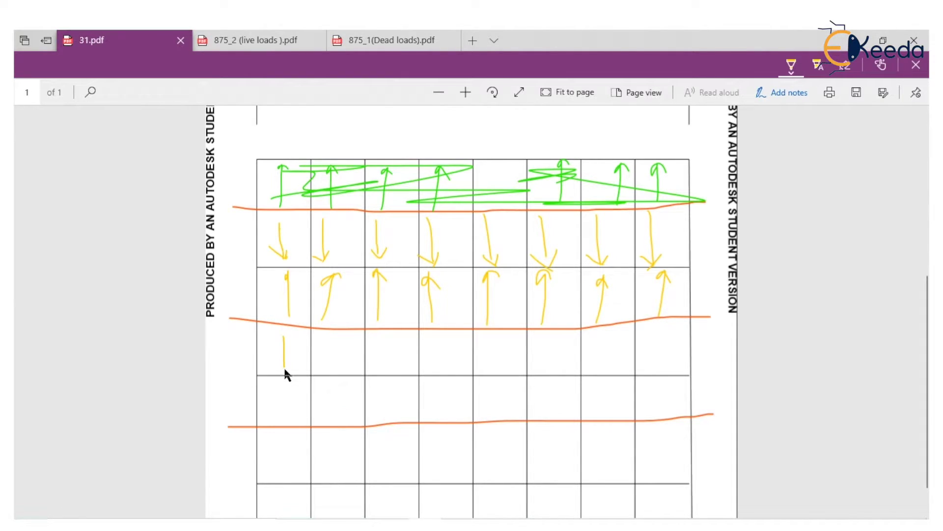
Draw purple ink arrows from both sides toward the third truss line across the plan's panels
click(791, 64)
click(807, 207)
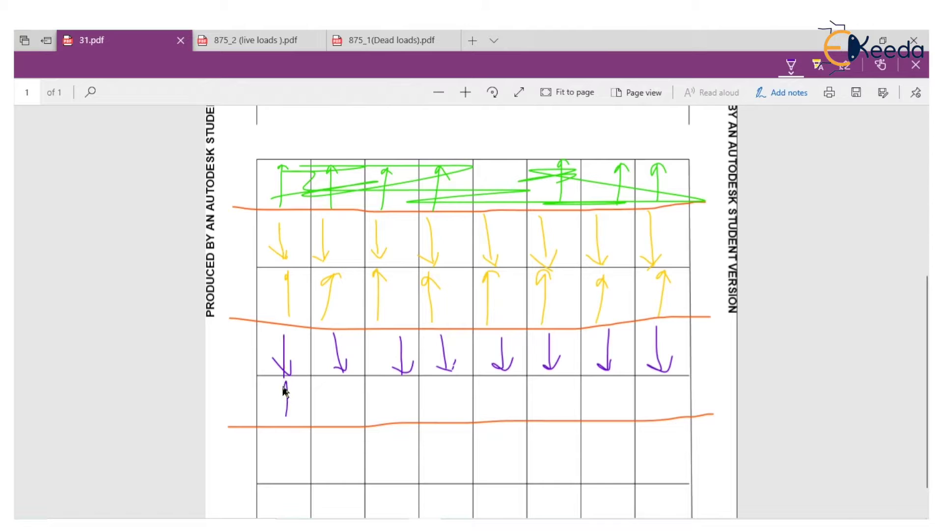
drag(393, 382, 402, 382)
drag(449, 419, 451, 385)
drag(545, 395, 556, 394)
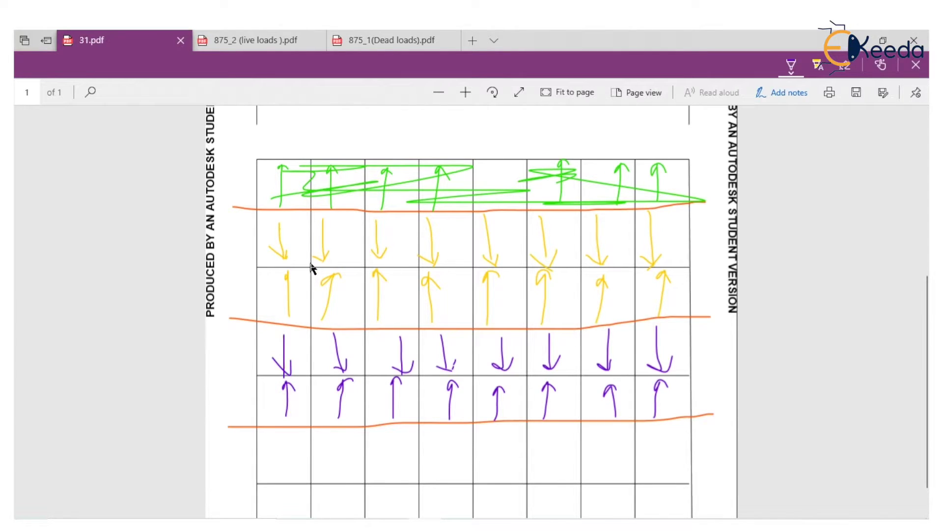
Circle the first four nodes on the second truss line in purple ink
drag(309, 263, 305, 268)
key(ctrl+z)
drag(368, 261, 363, 268)
drag(417, 266, 418, 266)
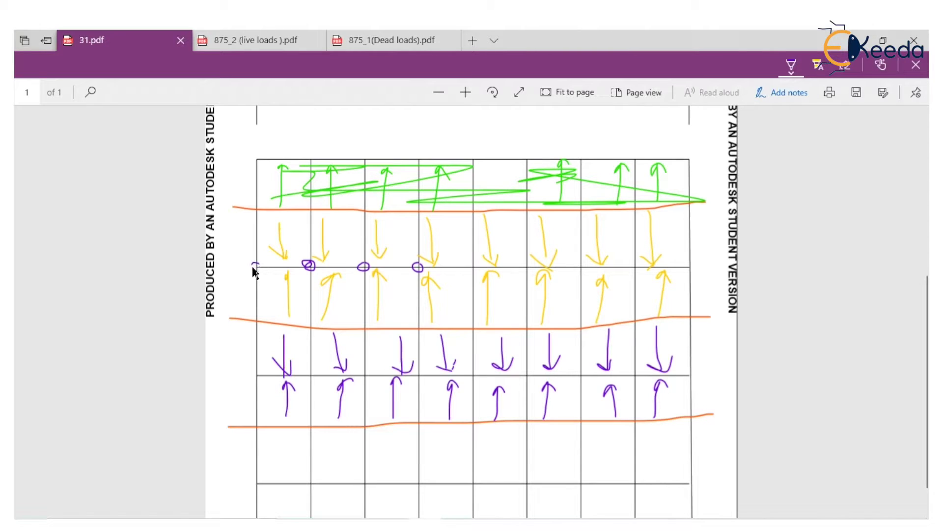
drag(256, 262, 258, 266)
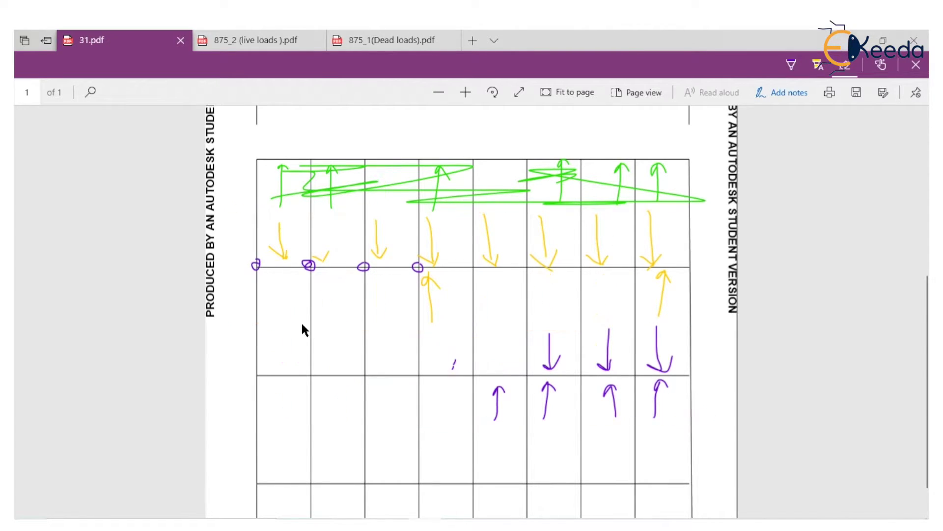
Erase the purple arrows along the third truss line and draw purple boundary lines midway through the bays on both sides of it
drag(500, 404, 512, 381)
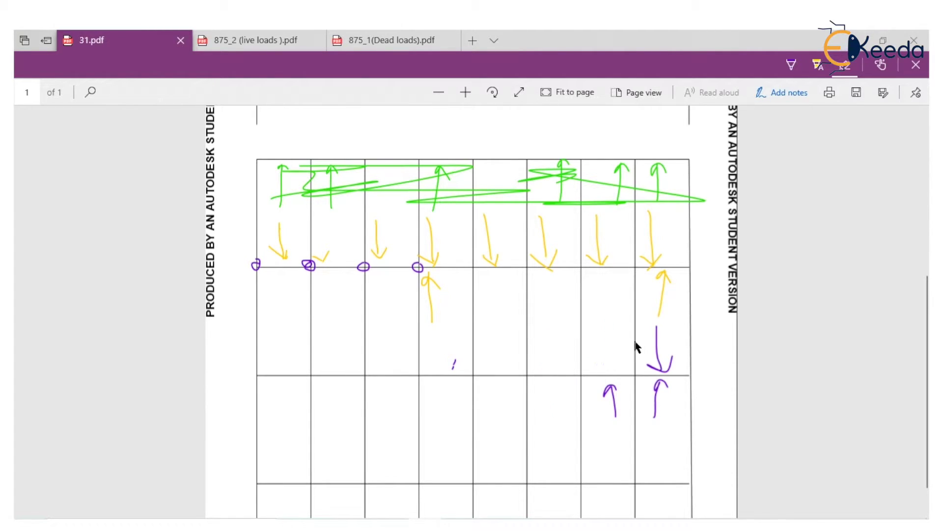
drag(647, 376, 657, 328)
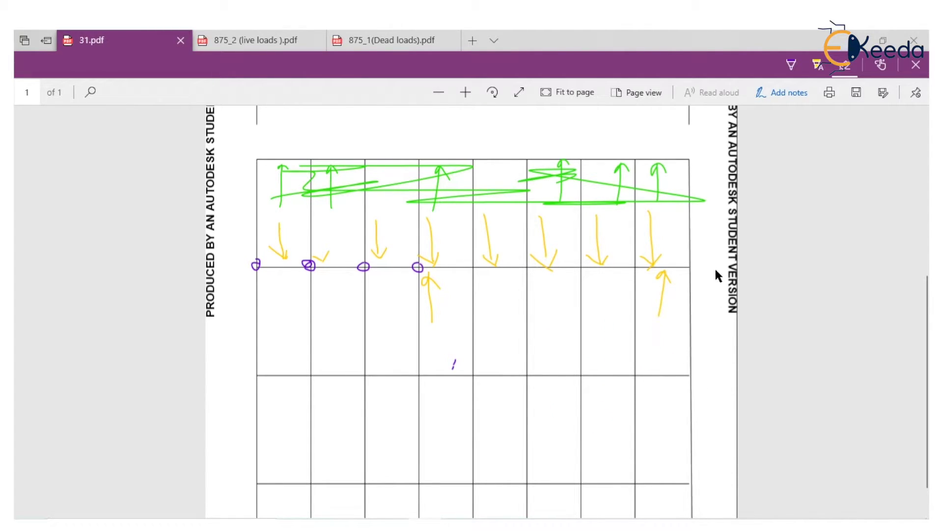
click(791, 64)
drag(255, 323, 697, 323)
mouse_move(244, 435)
mouse_down()
mouse_move(611, 437)
mouse_move(711, 425)
mouse_up()
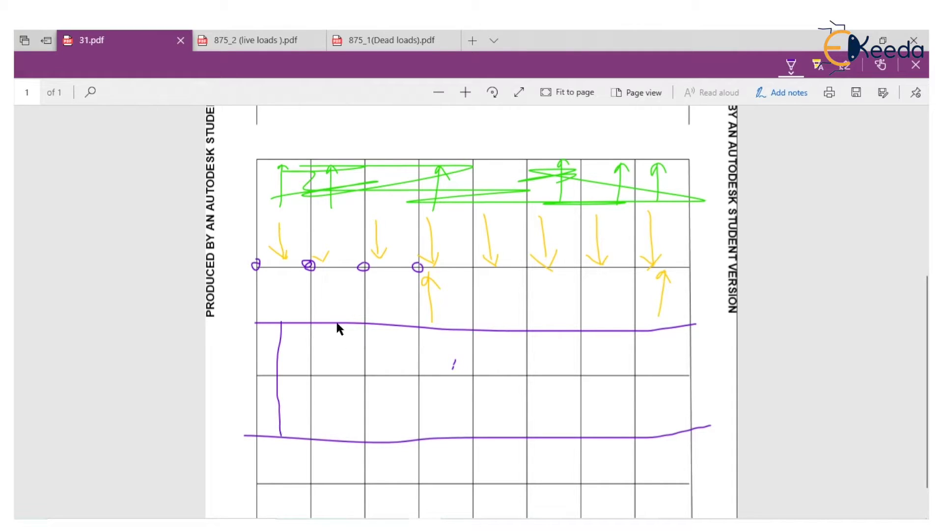
Divide the strip into node areas with purple lines midway between the nodes, and circle the third truss line's edge node
drag(337, 324, 336, 439)
drag(392, 326, 396, 439)
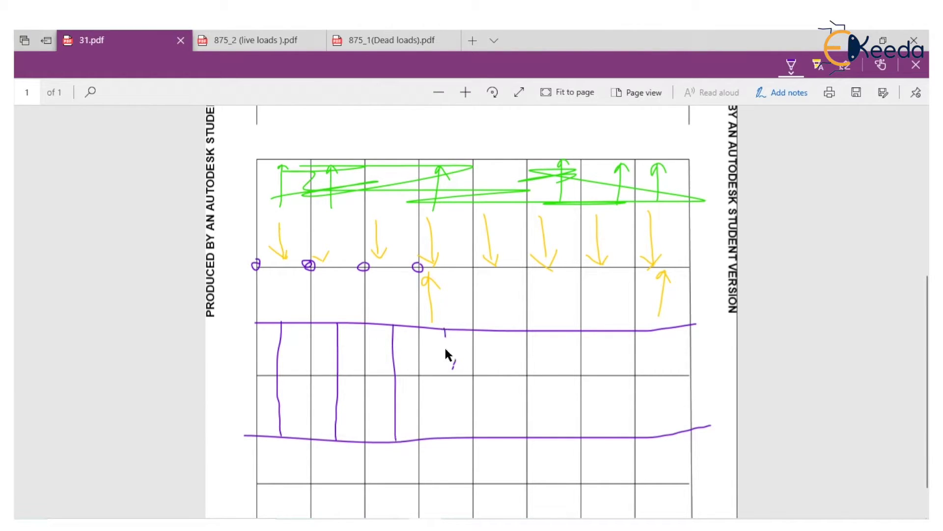
drag(446, 351, 446, 441)
drag(500, 329, 505, 405)
mouse_move(556, 331)
mouse_down()
mouse_move(560, 438)
mouse_move(608, 365)
mouse_move(609, 434)
mouse_up()
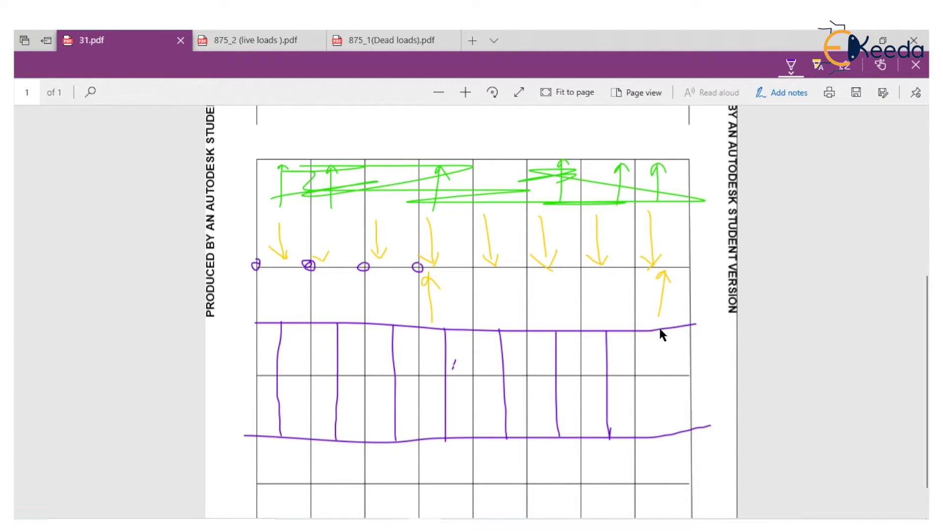
drag(659, 328, 656, 418)
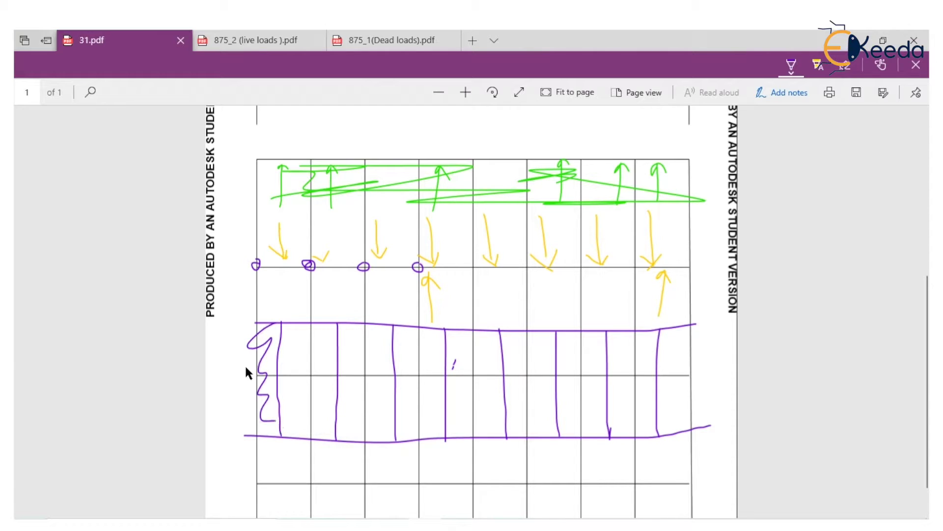
mouse_move(257, 373)
mouse_down()
mouse_move(251, 381)
mouse_move(267, 382)
mouse_move(257, 379)
mouse_up()
Shade the second node's tributary area in orange ink and circle its node on the third truss line
click(796, 69)
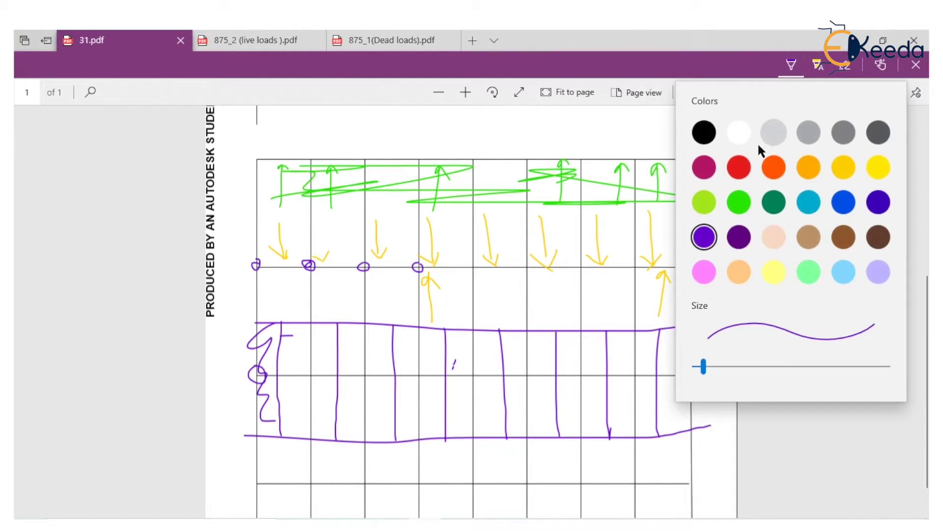
click(808, 169)
drag(280, 332, 331, 330)
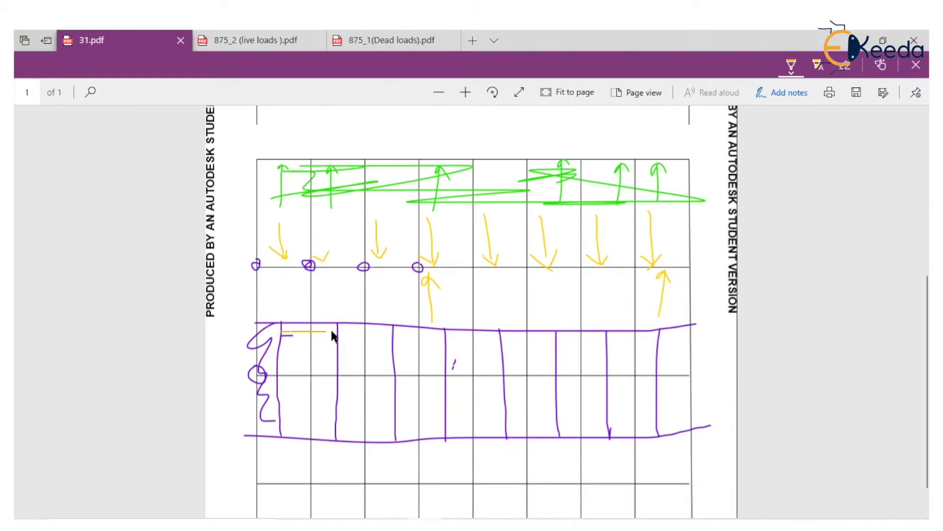
mouse_move(292, 364)
mouse_down()
mouse_move(330, 378)
mouse_move(283, 390)
mouse_up()
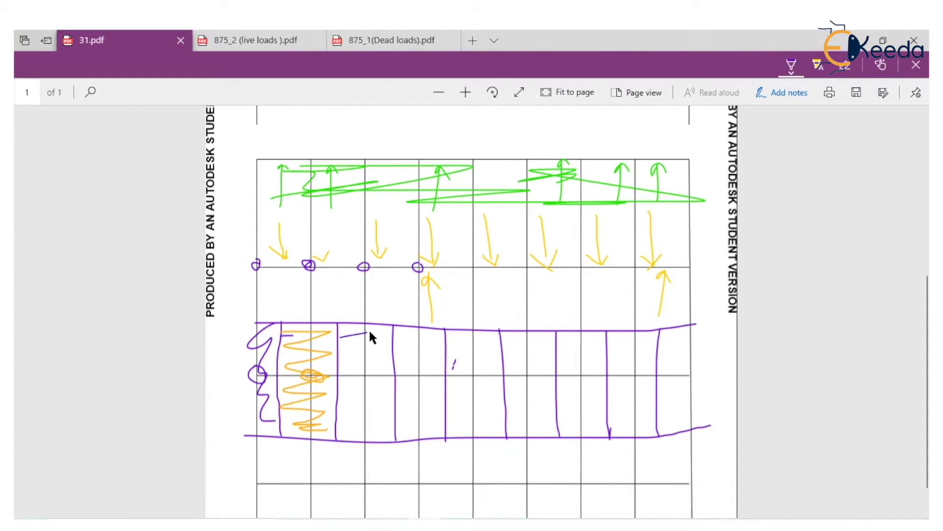
Shade the third node's tributary area in purple ink and circle its node on the third truss line
drag(369, 351, 344, 373)
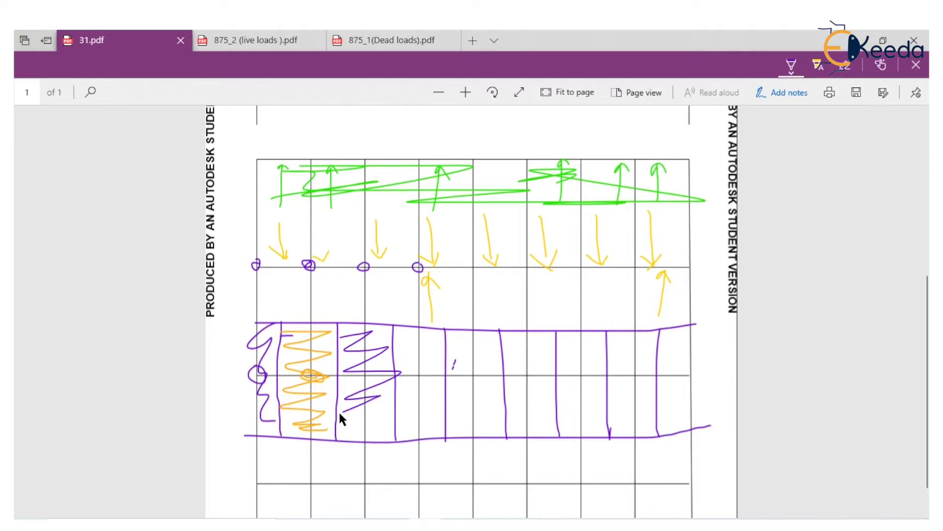
mouse_move(339, 412)
mouse_down()
mouse_move(343, 427)
mouse_move(386, 425)
mouse_up()
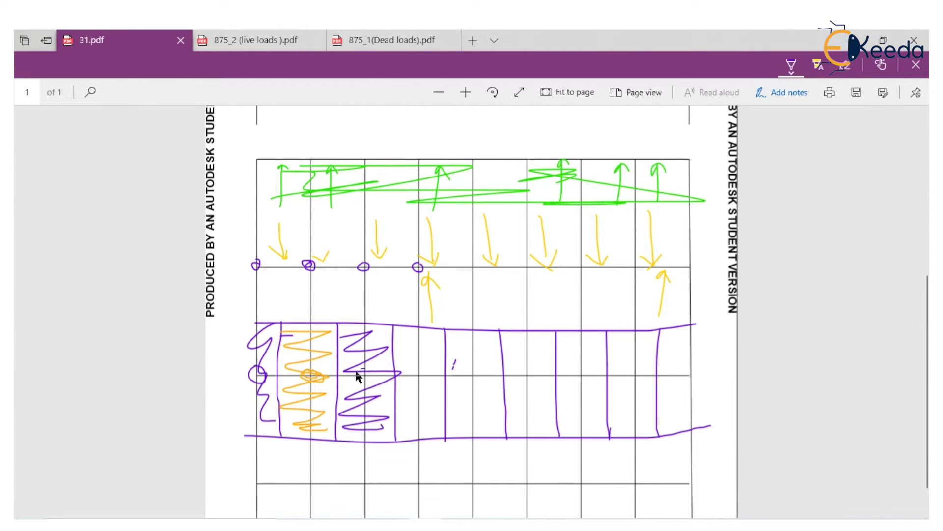
mouse_move(366, 388)
mouse_down()
mouse_move(371, 371)
mouse_move(362, 374)
mouse_up()
drag(315, 375, 307, 379)
Mark the sloping length from eave to ridge on the truss elevation, plus the tributary width around the first interior top node
scroll(314, 382, up, 6)
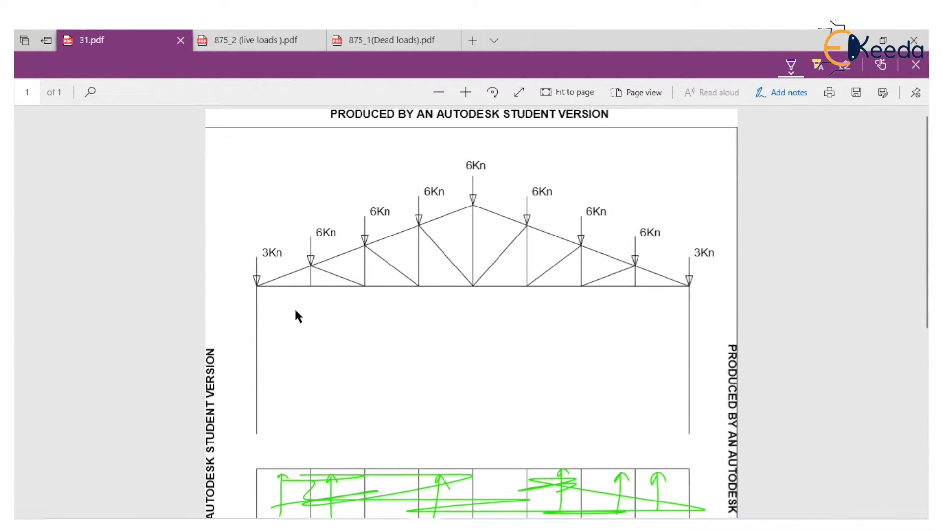
mouse_move(248, 262)
mouse_down()
mouse_move(252, 284)
mouse_move(349, 238)
mouse_up()
mouse_move(465, 195)
mouse_down()
mouse_move(473, 200)
mouse_move(472, 185)
mouse_move(471, 198)
mouse_move(453, 209)
mouse_up()
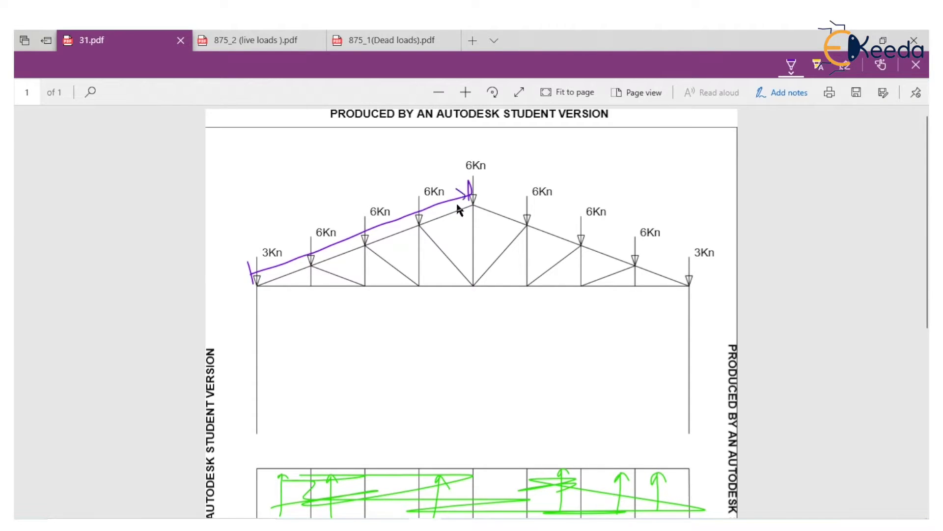
drag(256, 266, 248, 280)
drag(286, 259, 291, 276)
drag(288, 265, 334, 252)
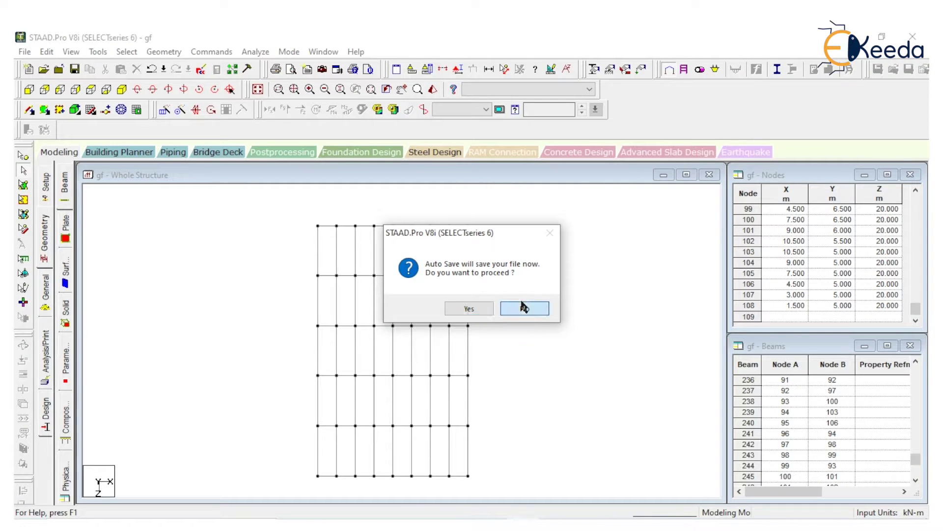
In STAAD.Pro, decline the auto save, show the isometric view and measure the distance between two adjacent top-chord nodes of one truss
click(520, 305)
click(122, 89)
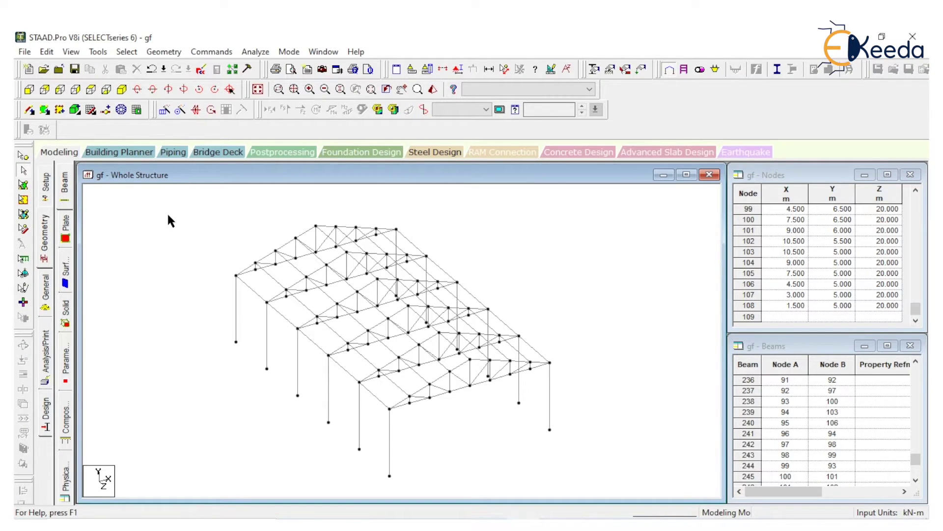
click(503, 72)
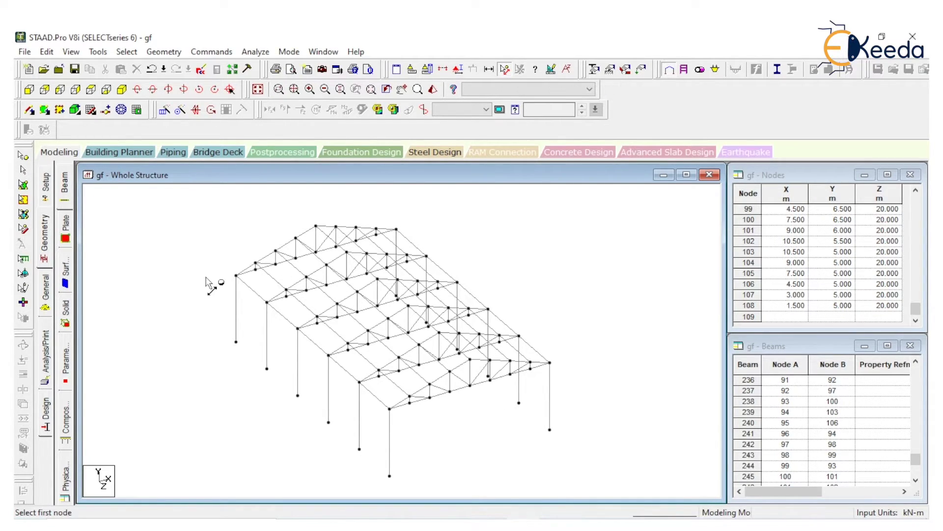
scroll(239, 270, up, 2)
scroll(248, 290, up, 4)
scroll(260, 331, down, 2)
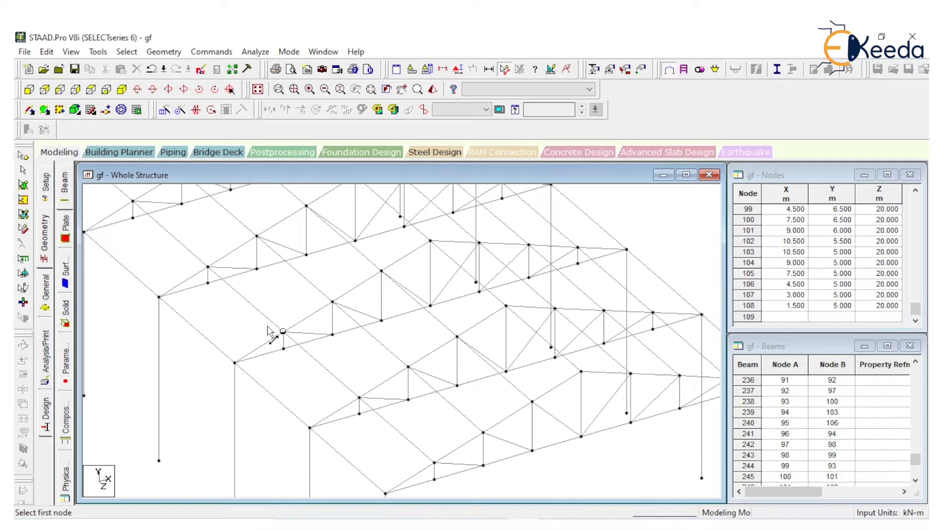
click(284, 332)
click(332, 303)
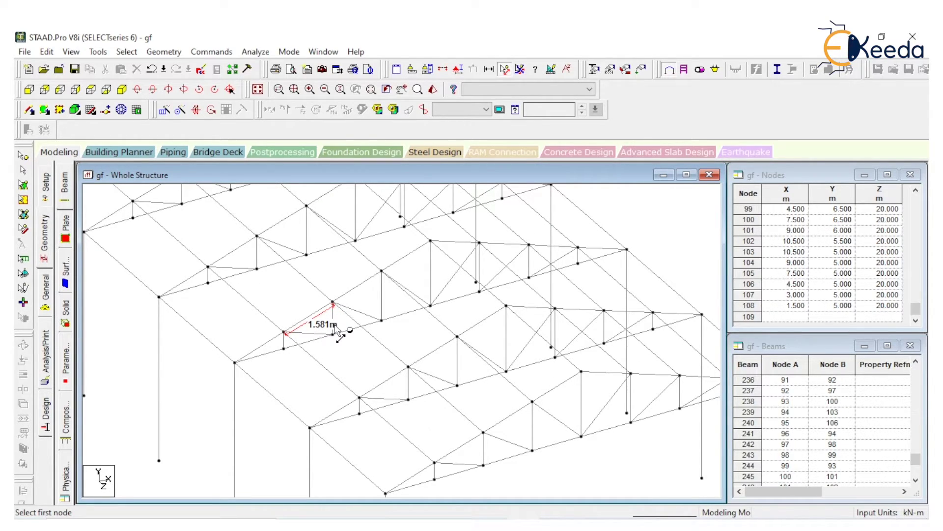
Switch back to 31.pdf, draw a leader up from the marked tributary width and label it 1.581 m in purple ink
key(alt+Tab)
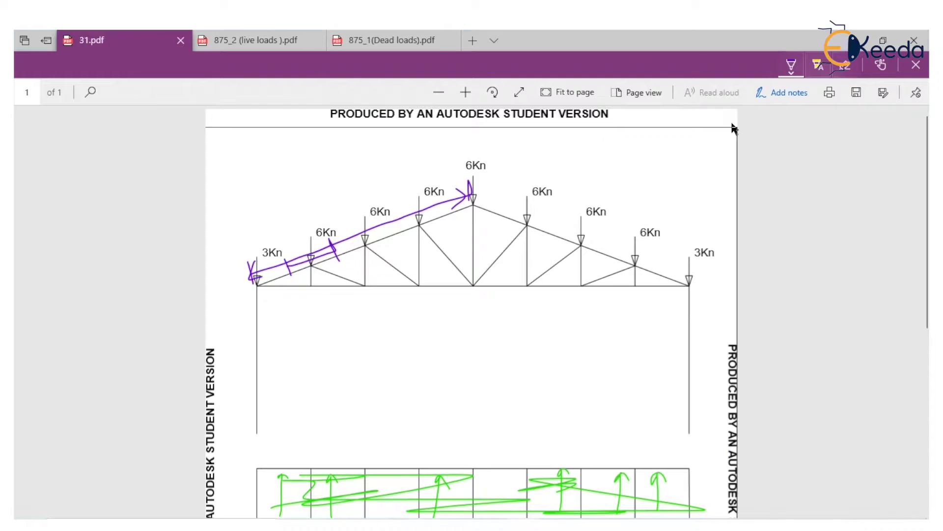
drag(319, 258, 315, 196)
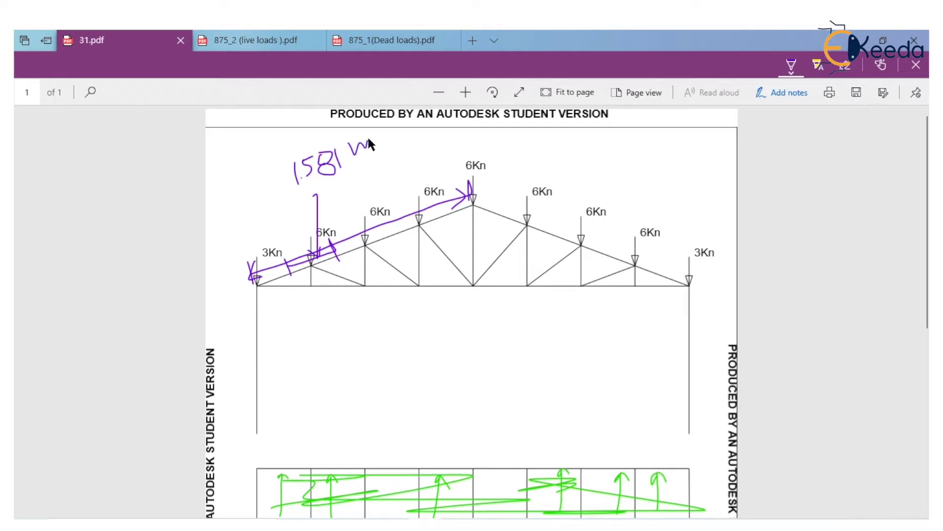
scroll(346, 275, down, 7)
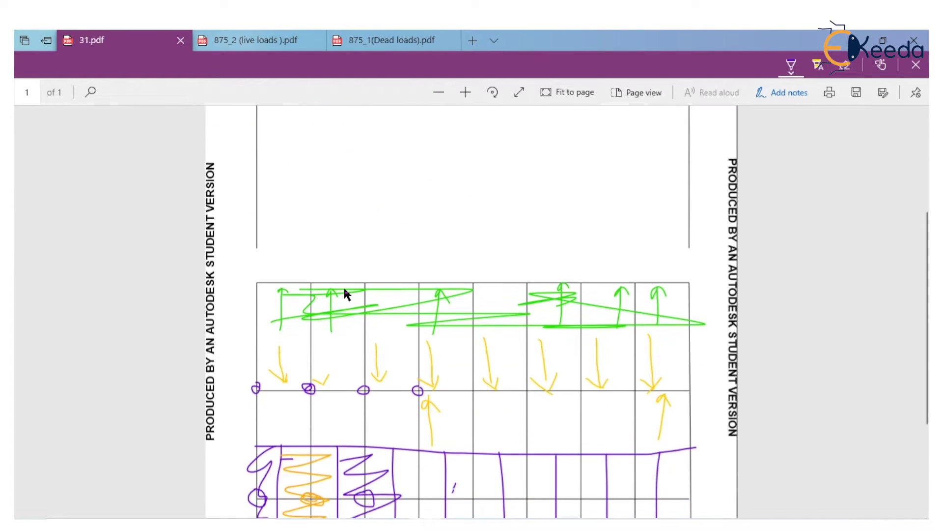
Switch to STAAD.Pro and measure the spacing between two adjacent trusses at their eave nodes
click(848, 38)
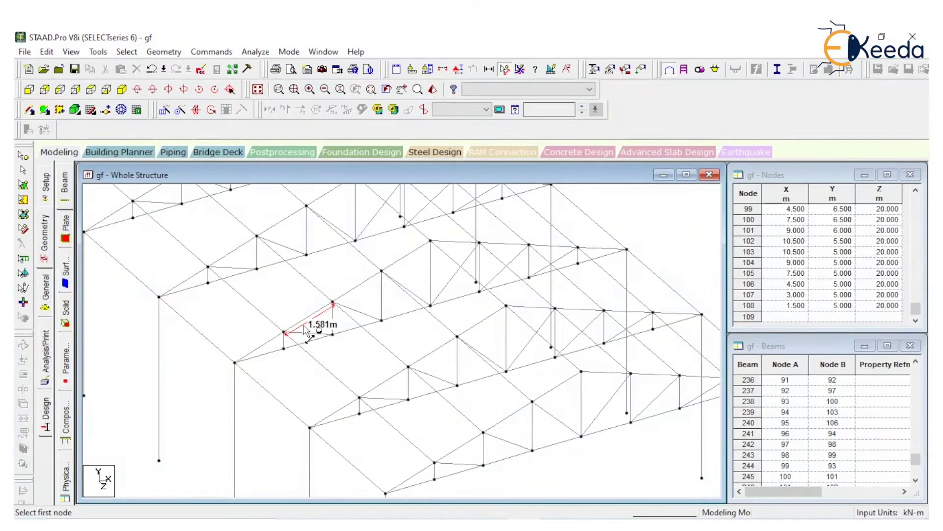
click(235, 362)
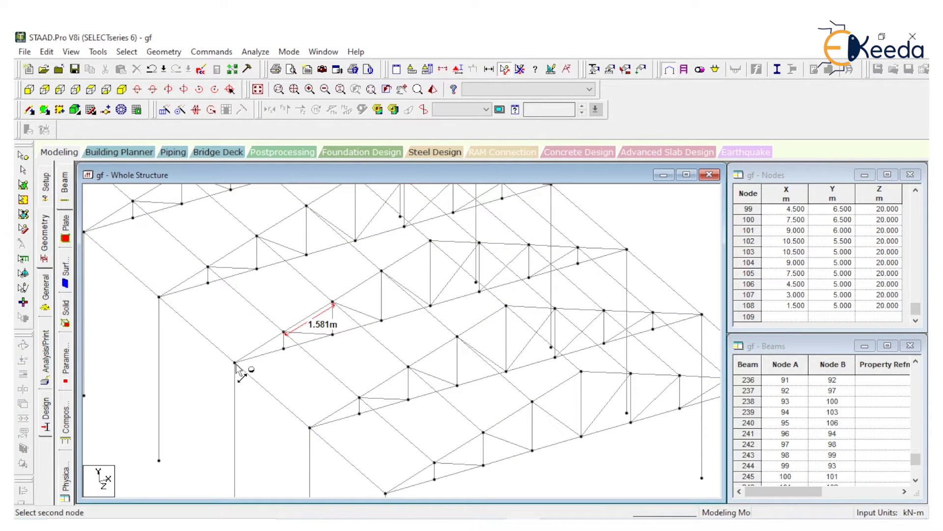
click(311, 429)
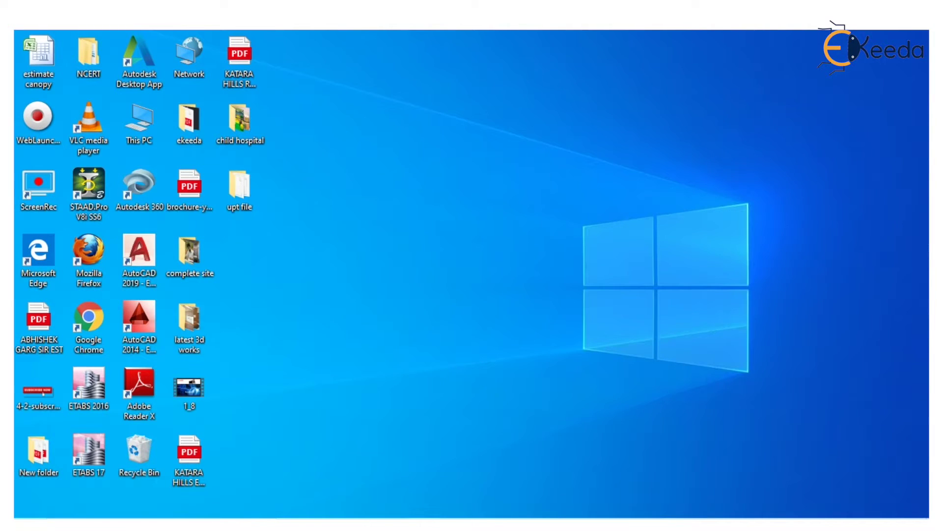
Return to 31.pdf and extend the handwritten label above the truss with "× 4 m ="
mouse_move(424, 523)
click(424, 472)
scroll(359, 175, up, 7)
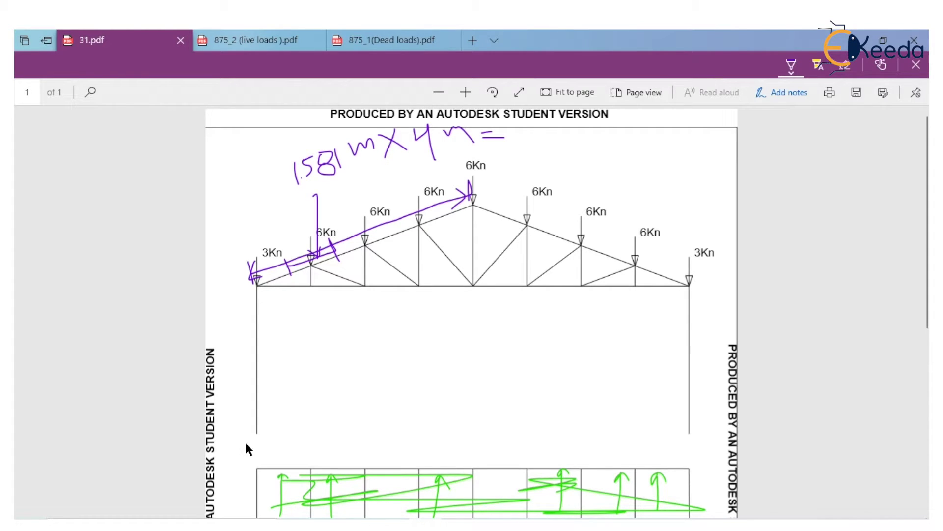
Open Calculator, multiply 1.581 by 4 and minimize the calculator
click(179, 516)
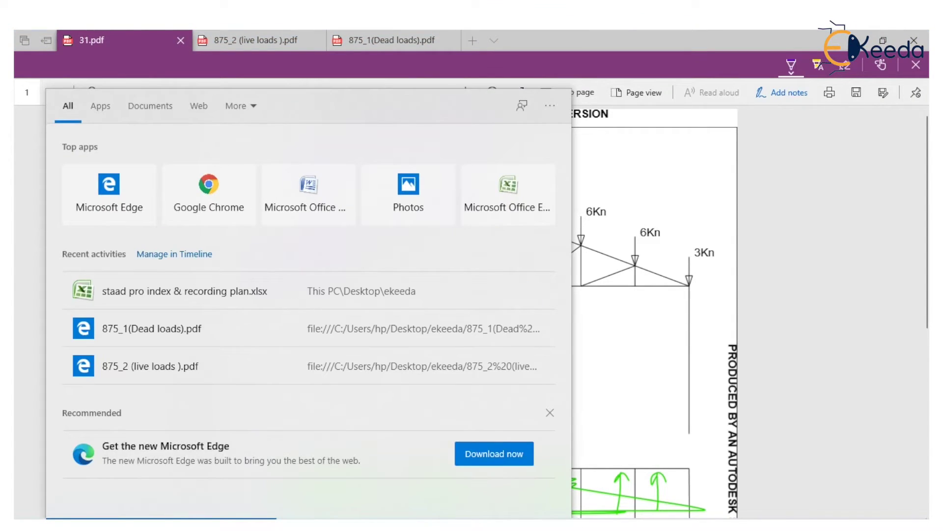
text(ca)
click(143, 162)
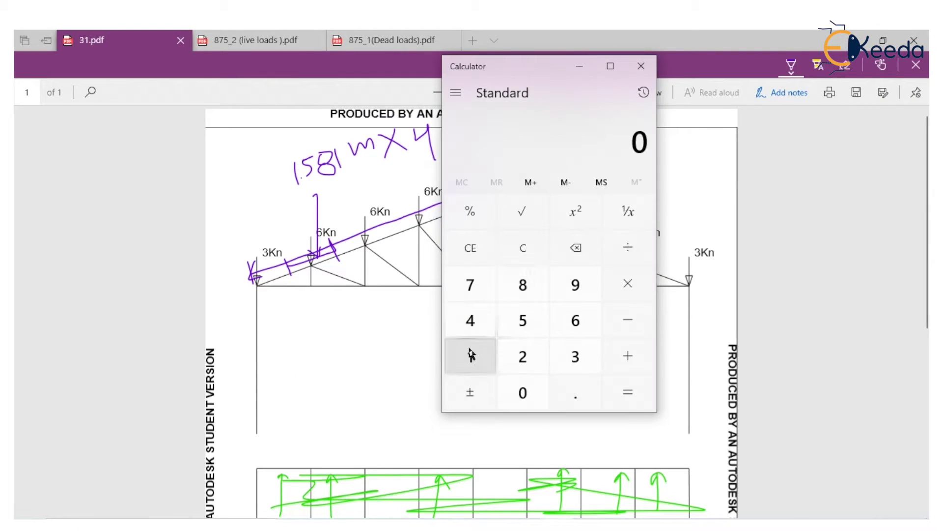
click(471, 356)
click(560, 386)
click(541, 325)
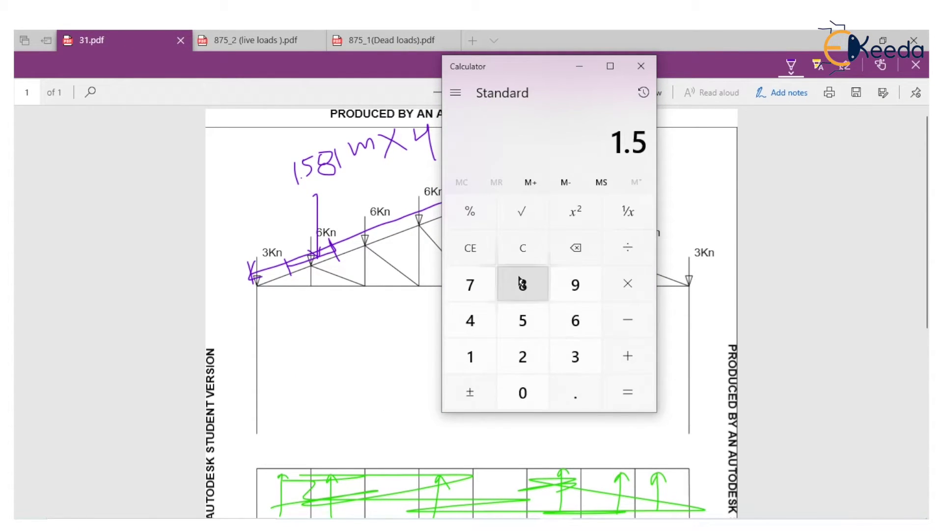
click(547, 287)
click(482, 346)
click(624, 284)
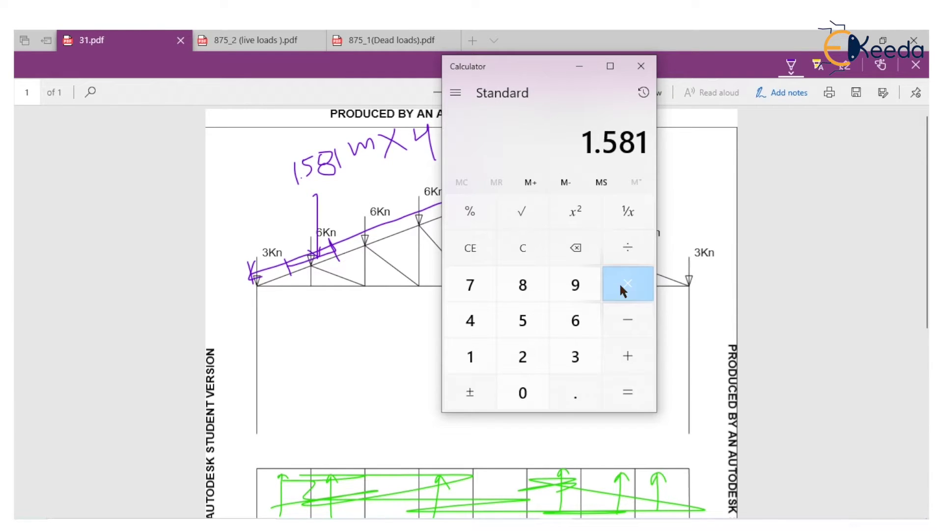
click(482, 320)
click(625, 392)
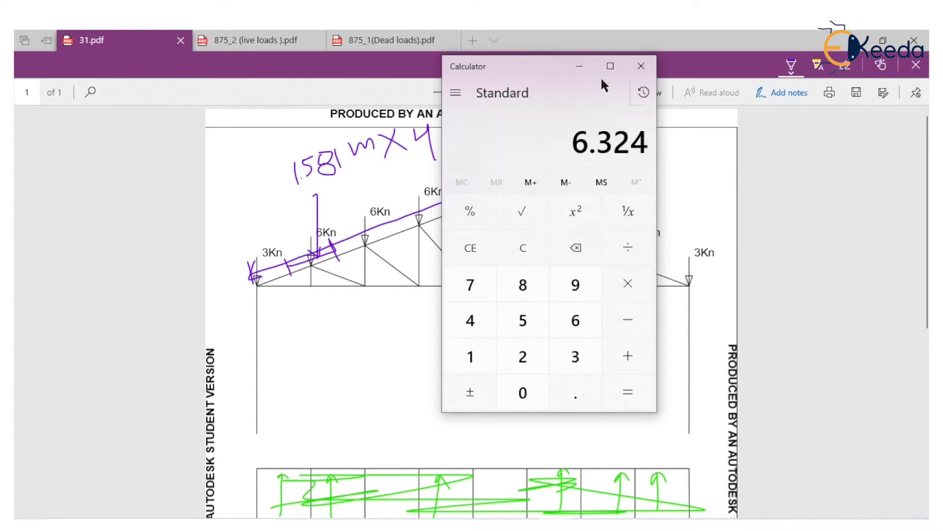
click(581, 67)
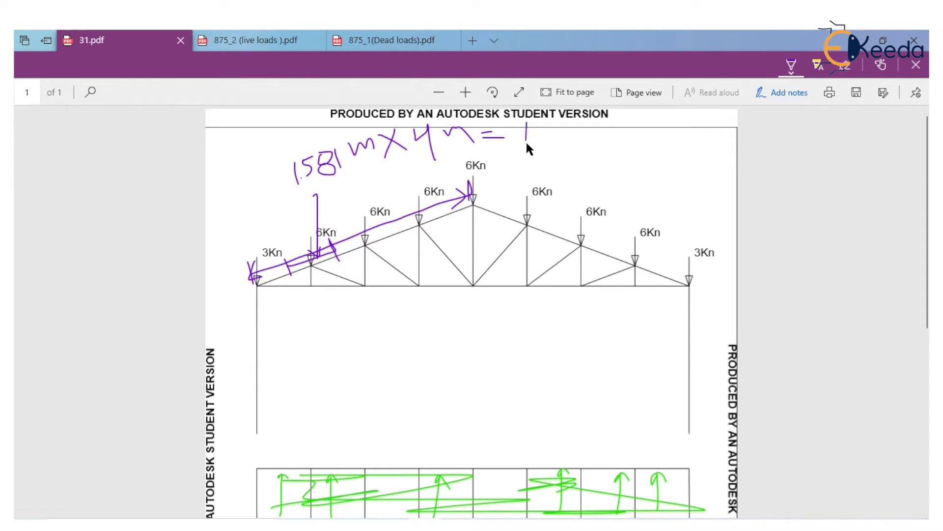
Write the area 6.3 m² after the equals sign, followed by a multiplication sign, in purple ink
drag(531, 132, 524, 134)
drag(591, 115, 601, 120)
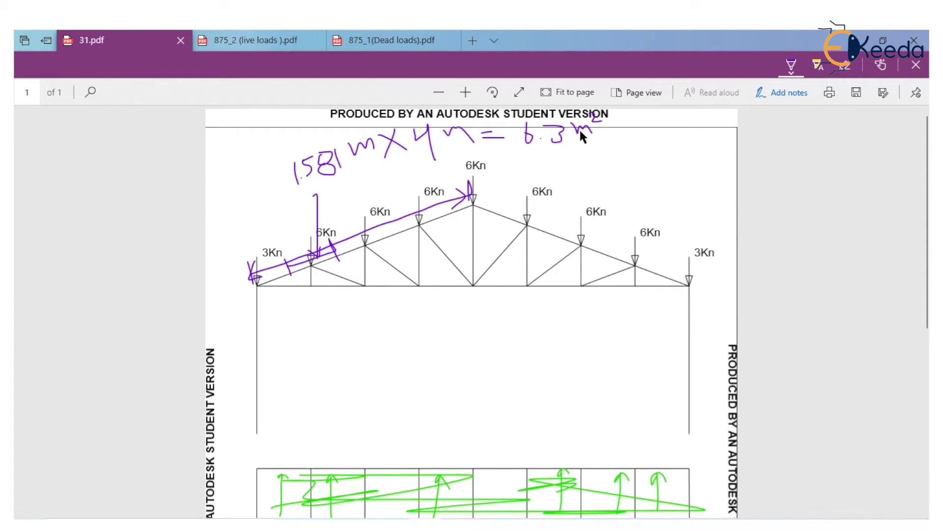
drag(619, 118, 598, 166)
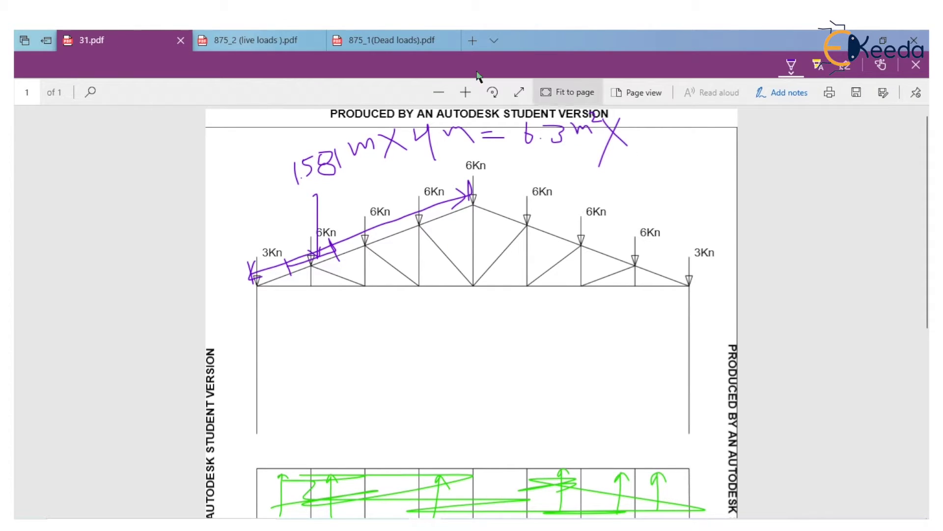
Open 875_1(Dead loads).pdf and find the Roofing entry under Table 2 in the contents list
click(392, 40)
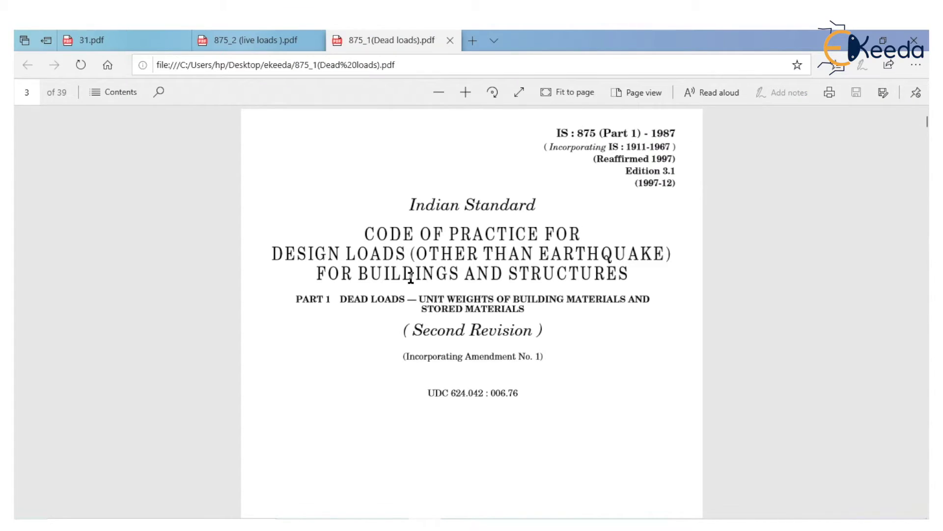
scroll(423, 252, down, 10)
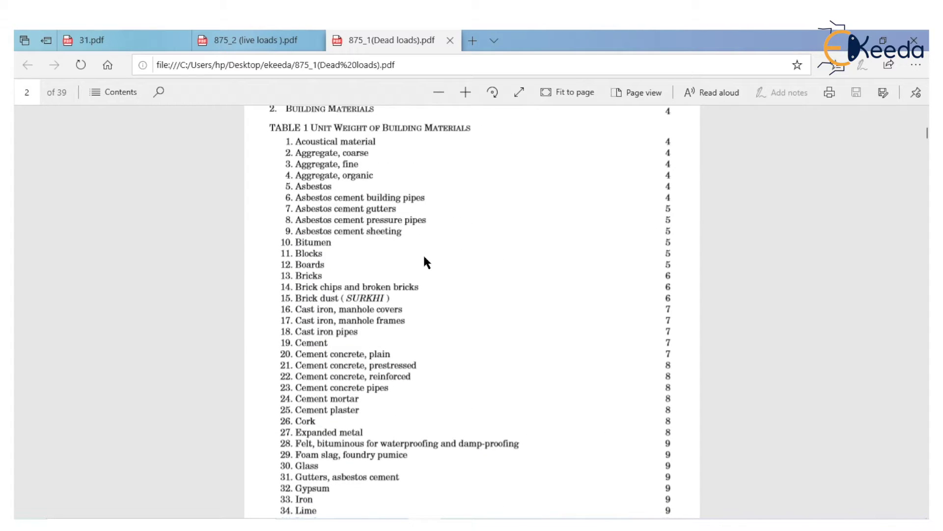
scroll(422, 257, down, 3)
scroll(374, 358, down, 10)
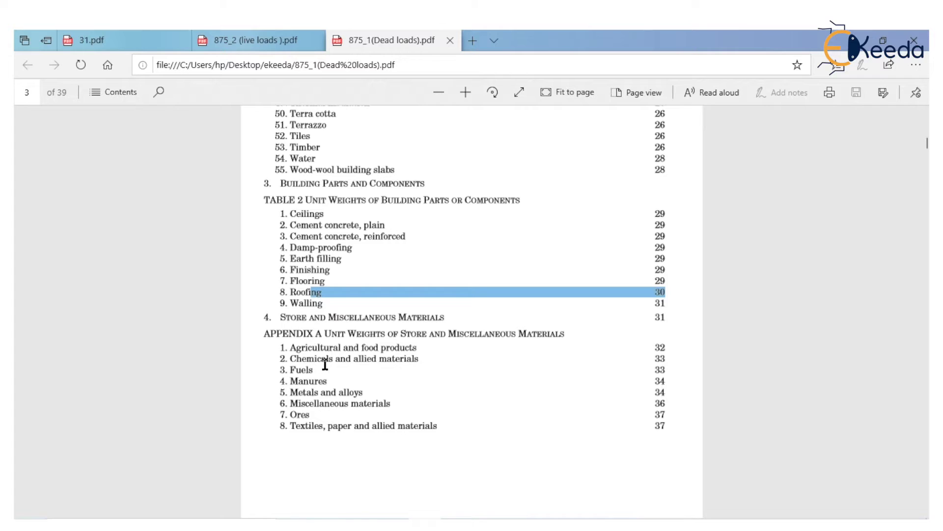
click(288, 296)
drag(279, 292, 670, 292)
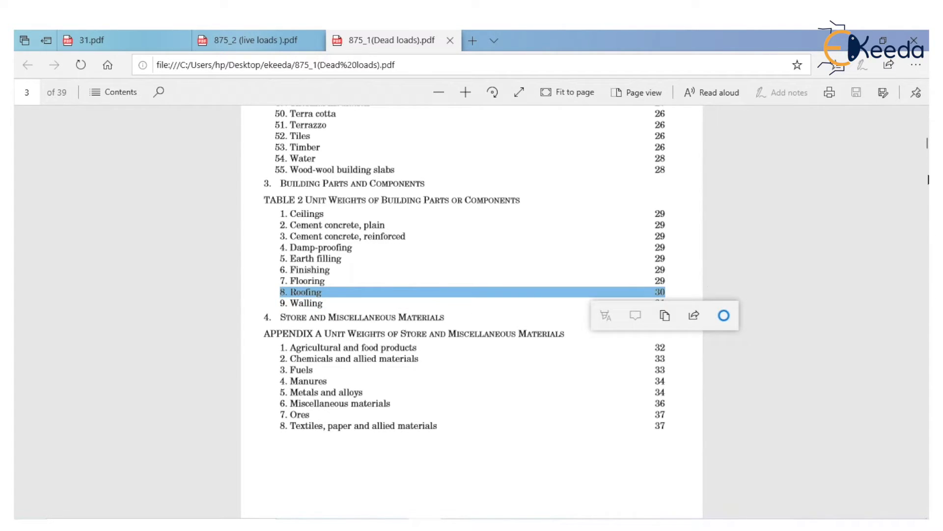
Go to the Roofing section of Table 2 and locate the galvanized iron sheeting entry under Flat Roofs
drag(924, 143, 927, 400)
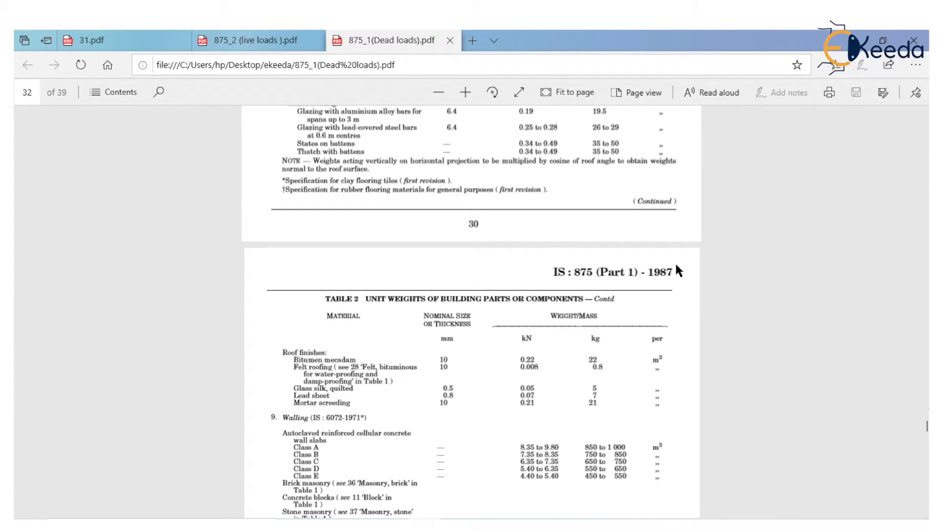
scroll(391, 185, up, 8)
scroll(353, 381, down, 2)
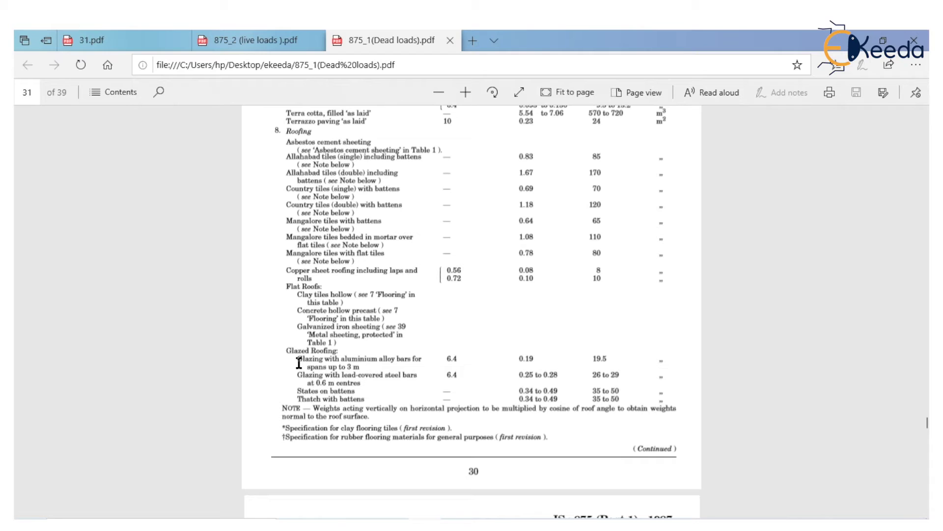
scroll(293, 358, down, 1)
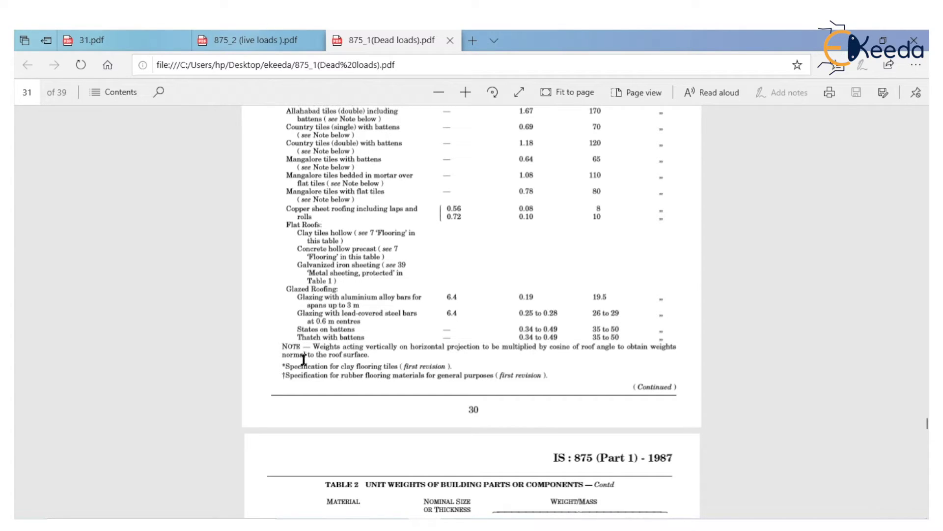
scroll(335, 312, up, 2)
drag(297, 388, 407, 388)
click(466, 91)
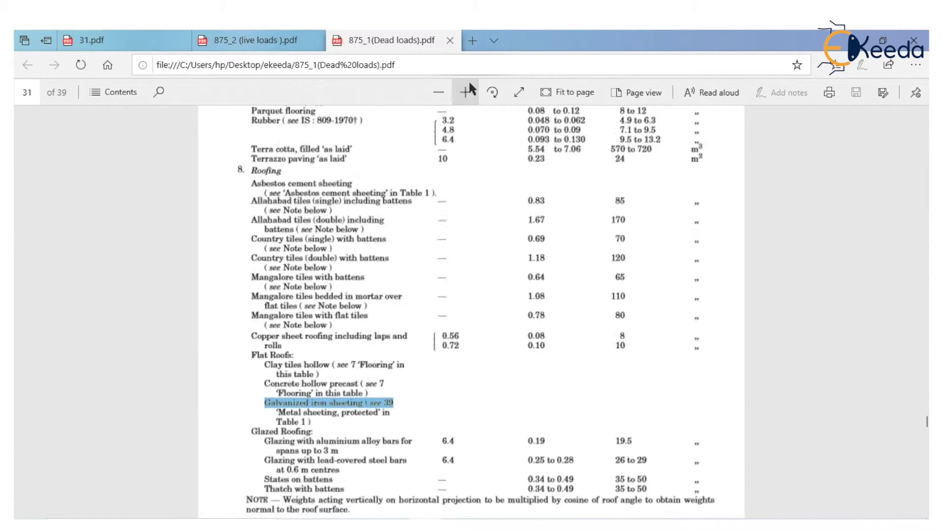
click(377, 401)
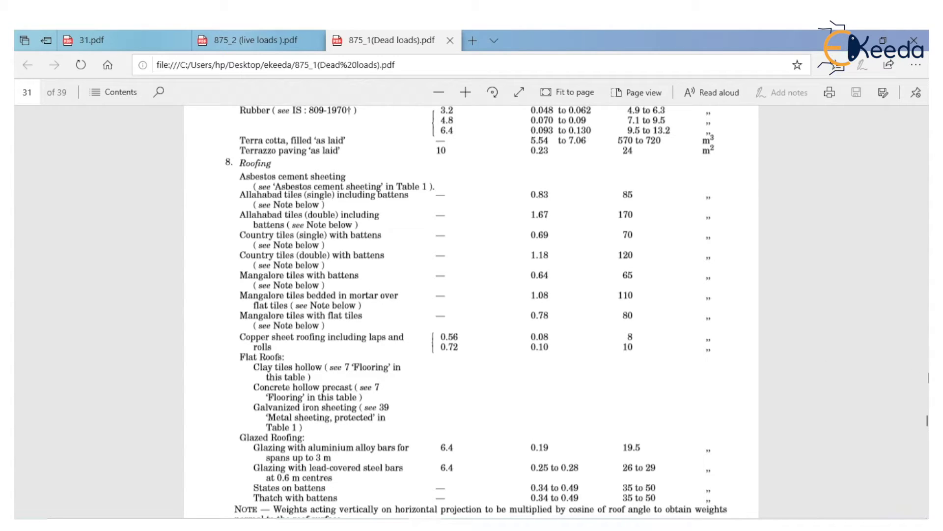
Find item 39, Metal sheeting, Protected Galvanized Steel Sheets and Plain, in Table 1 of the dead load code
drag(923, 420, 403, 261)
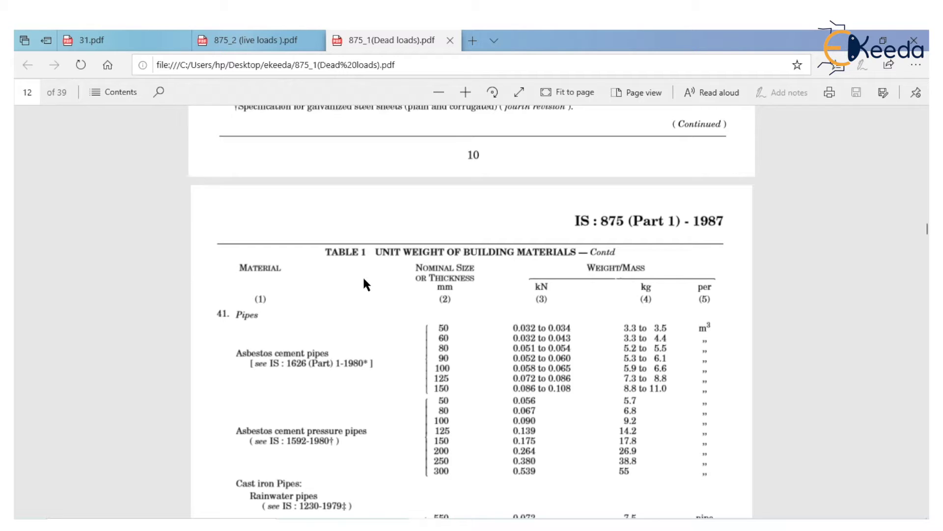
scroll(560, 272, down, 3)
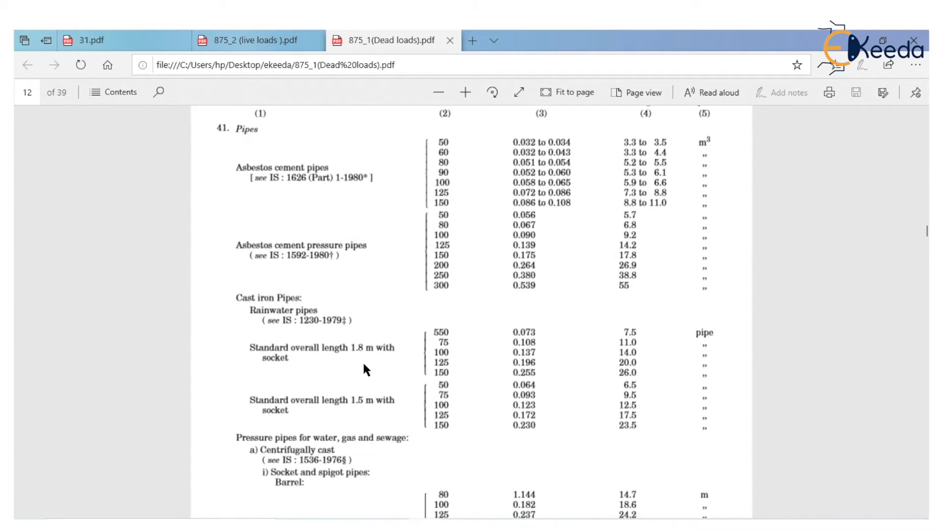
key(alt+Left)
drag(246, 352, 713, 352)
scroll(593, 362, down, 6)
scroll(592, 368, down, 10)
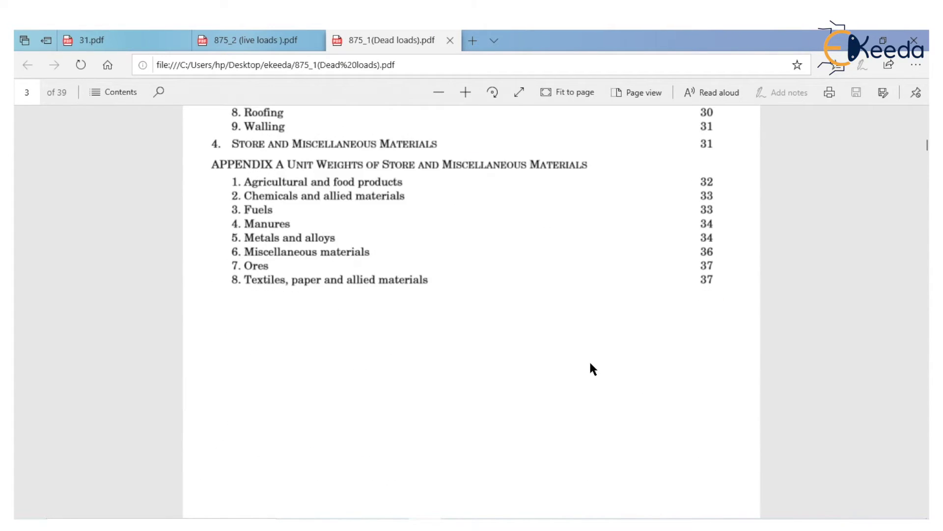
drag(927, 157, 927, 225)
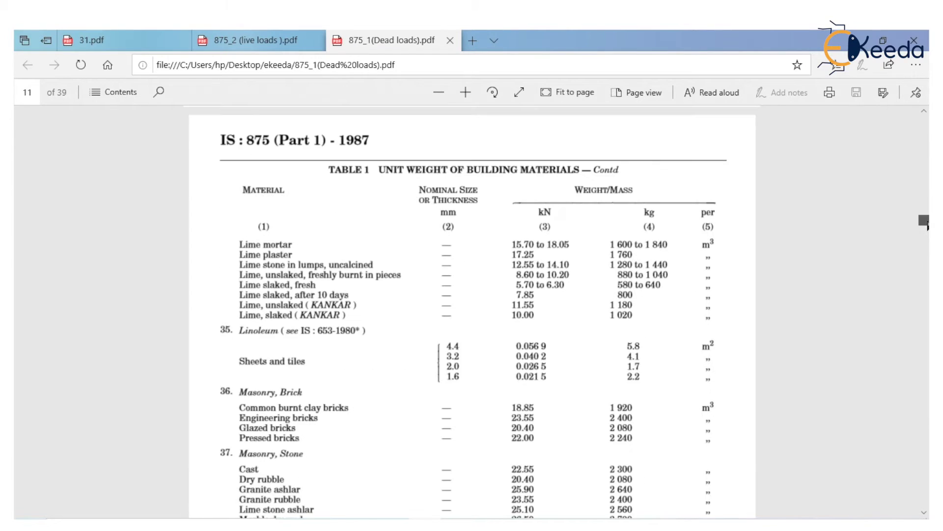
scroll(432, 291, down, 12)
scroll(433, 291, up, 6)
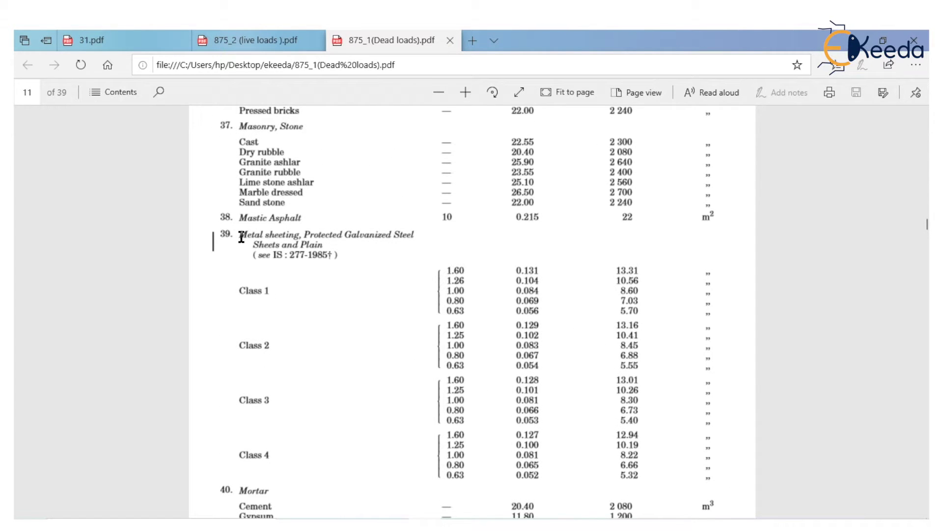
drag(240, 236, 420, 237)
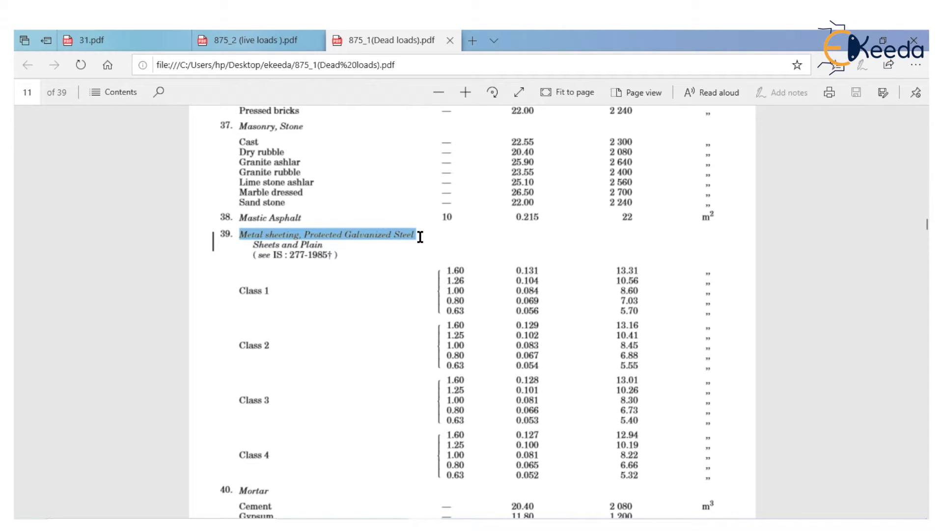
click(312, 318)
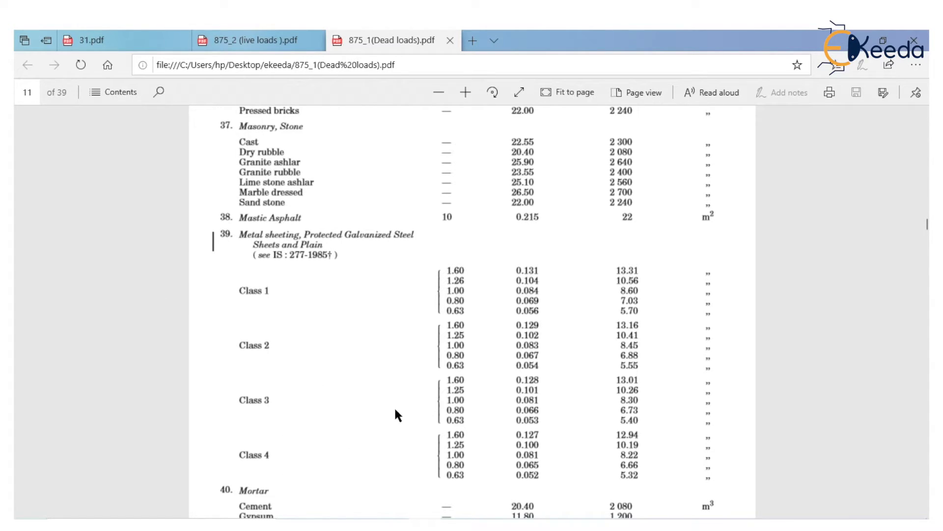
Check the thickness and weight column headings for item 39 and pick the Class 3 weight of 0.128 kN for 1.60 mm sheeting
scroll(497, 305, up, 8)
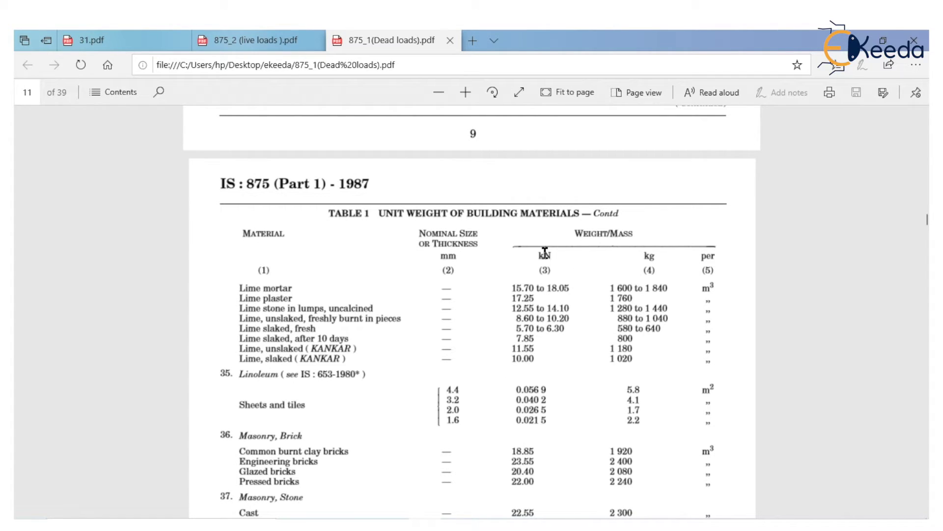
scroll(550, 297, down, 9)
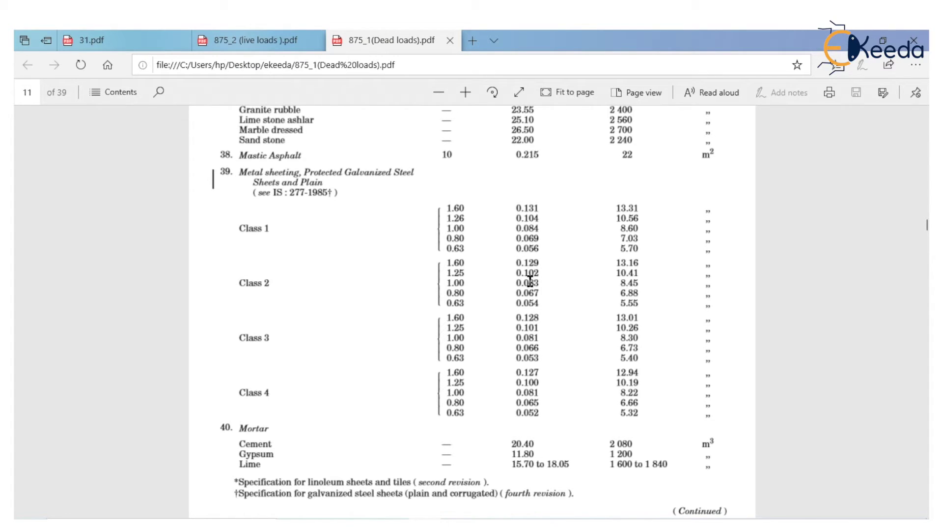
scroll(460, 295, up, 6)
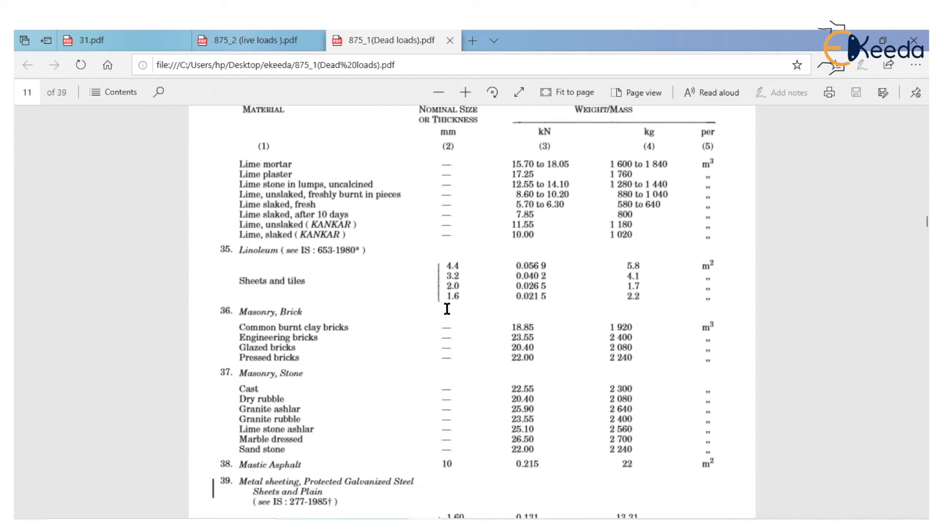
scroll(442, 142, up, 1)
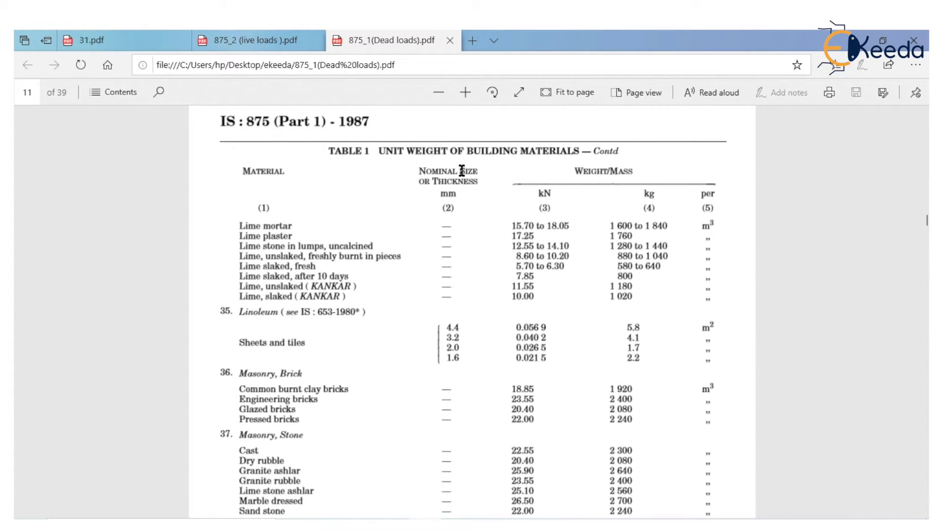
scroll(477, 200, down, 9)
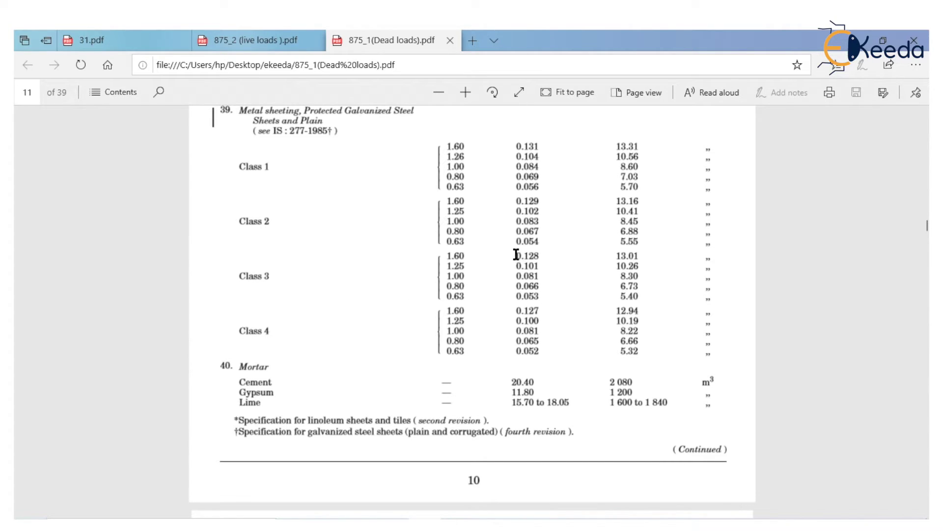
drag(520, 254, 550, 256)
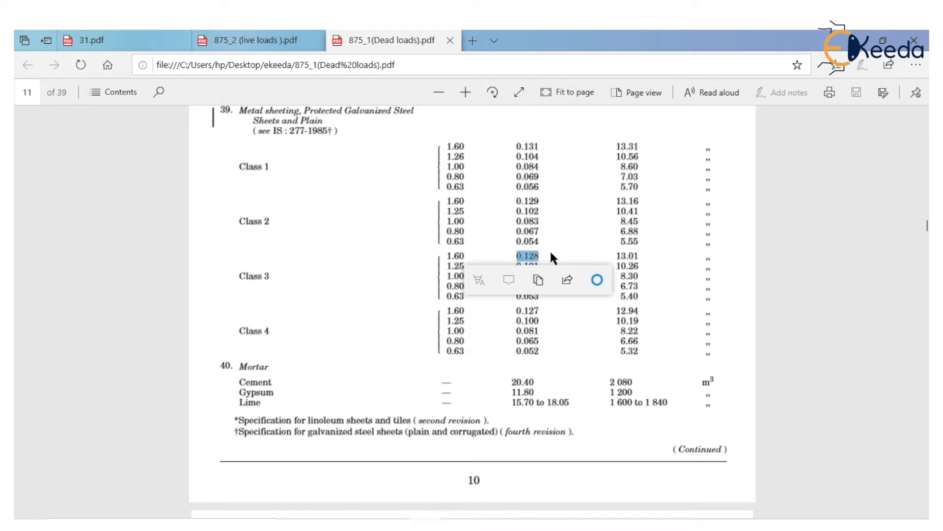
click(549, 249)
Return to 31.pdf and write 0.128 after the multiplication sign in purple ink, with an equals sign on the line below
click(107, 38)
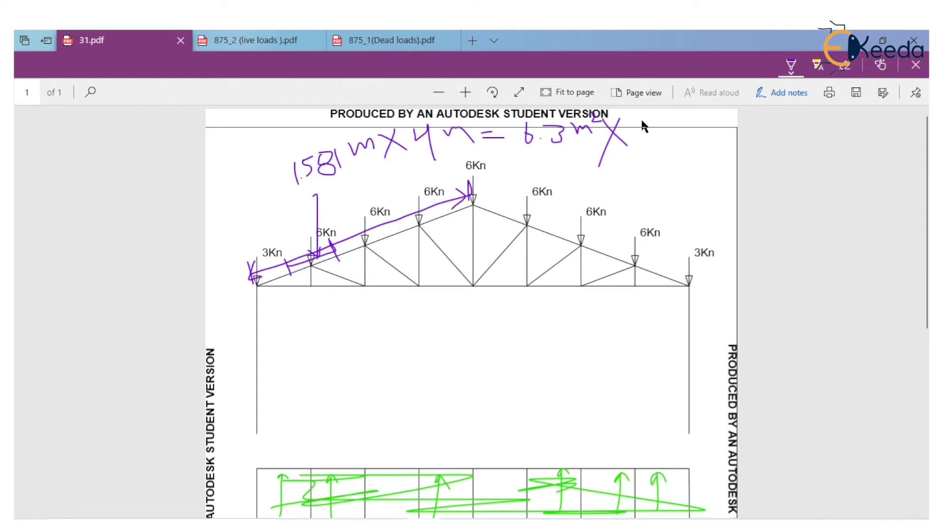
drag(647, 127, 642, 122)
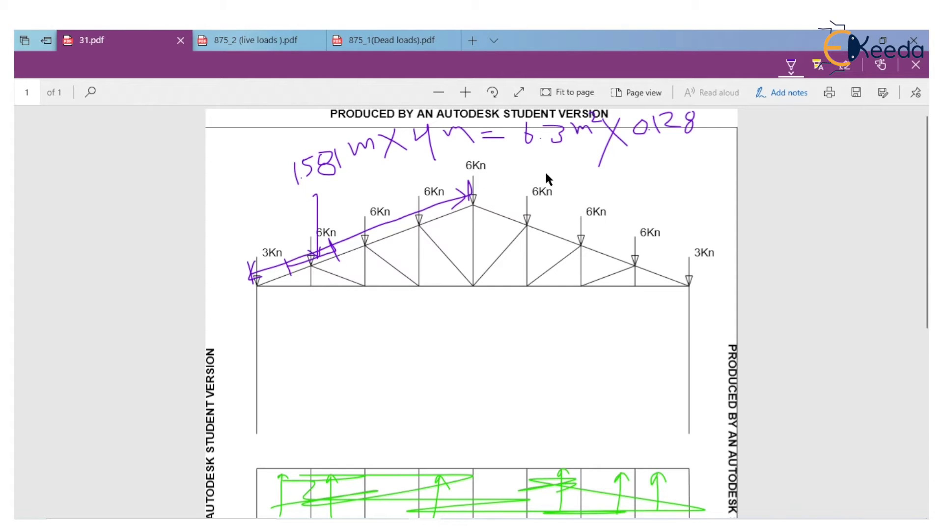
Multiply 6.324 by 0.128 in Calculator, close it and write the rounded result 0.8 kN after the lower equals sign
key(super)
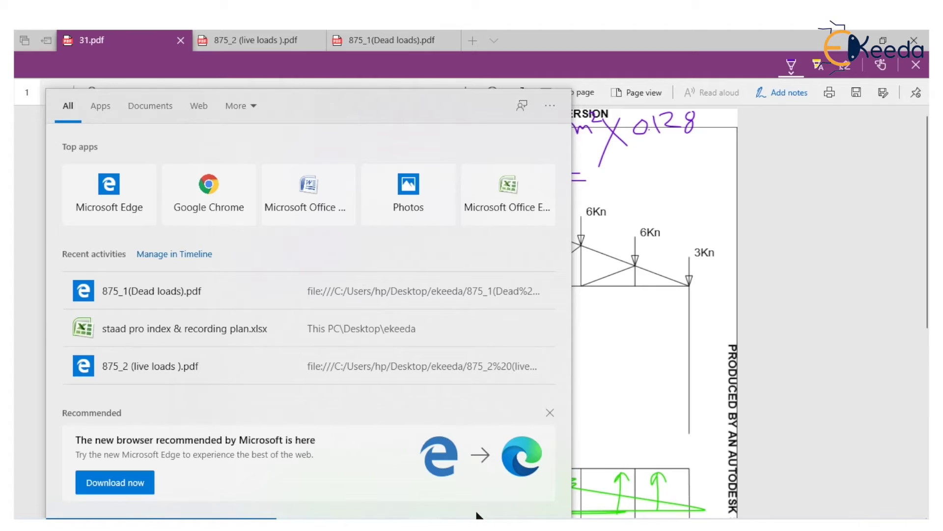
click(698, 204)
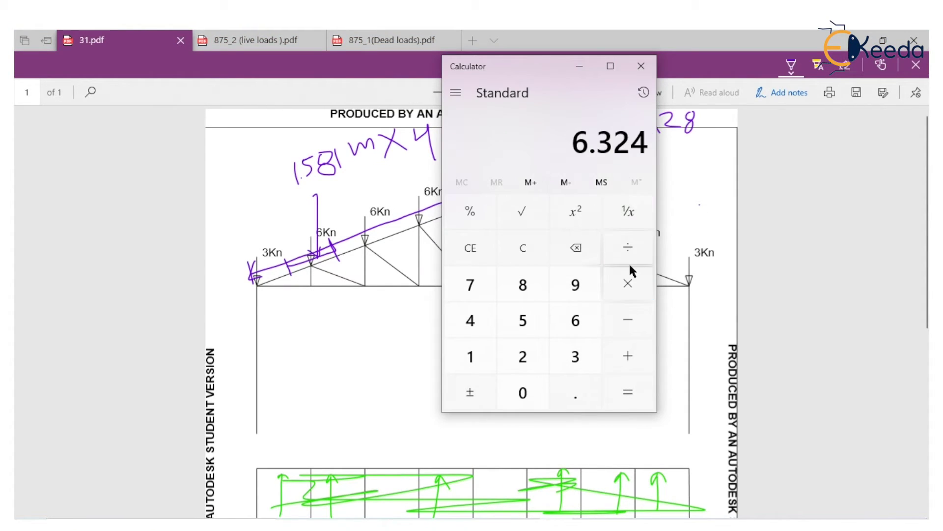
click(630, 284)
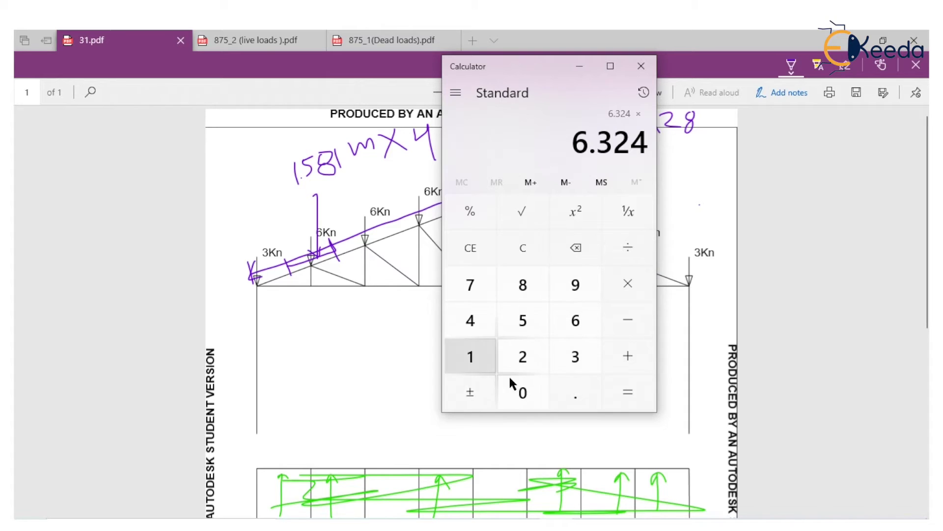
click(568, 392)
click(472, 356)
click(523, 357)
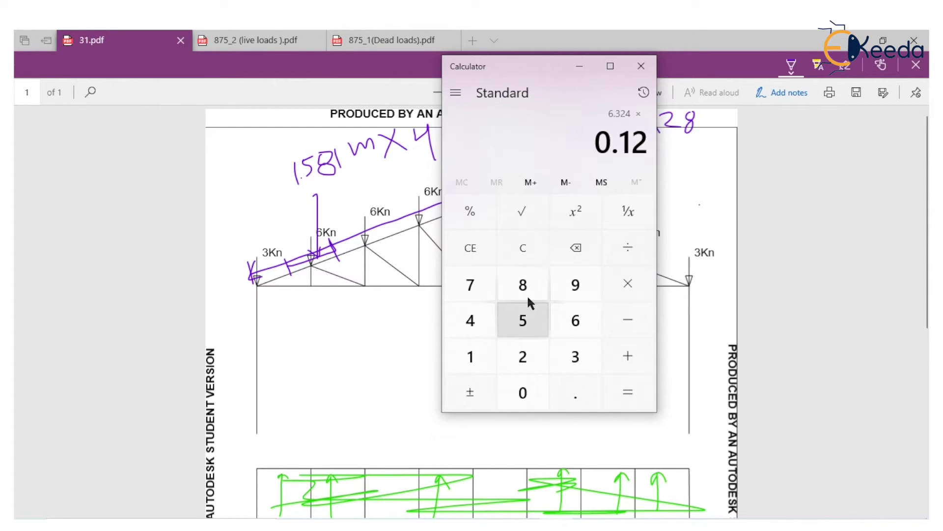
click(524, 289)
click(628, 392)
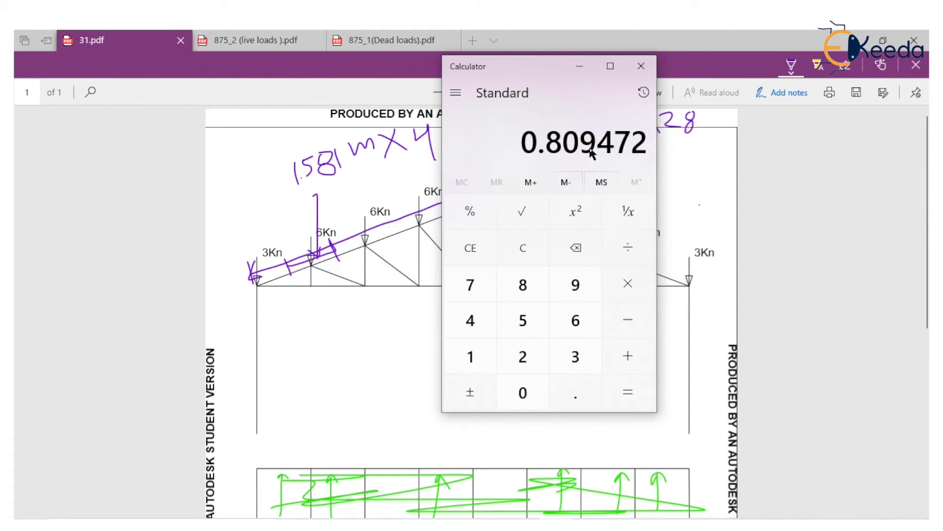
click(641, 66)
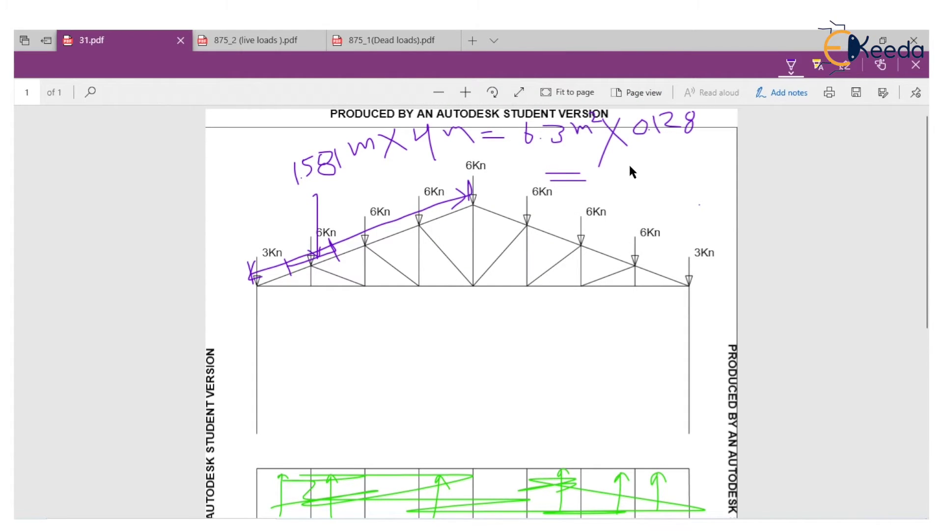
drag(629, 163, 628, 170)
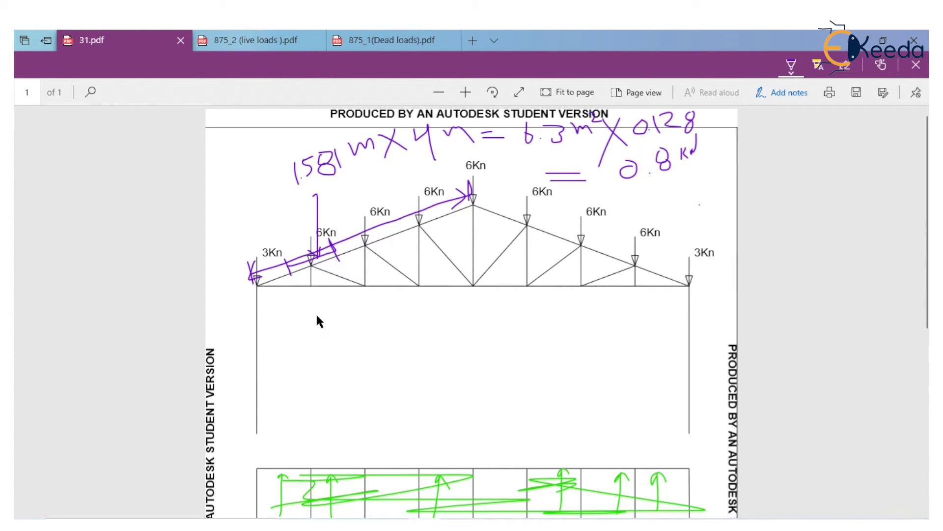
Label the orange-shaded tributary strip on the roof plan 0.8 kN, hatch it and mark the other full-width interior strips with short strokes
scroll(317, 310, down, 7)
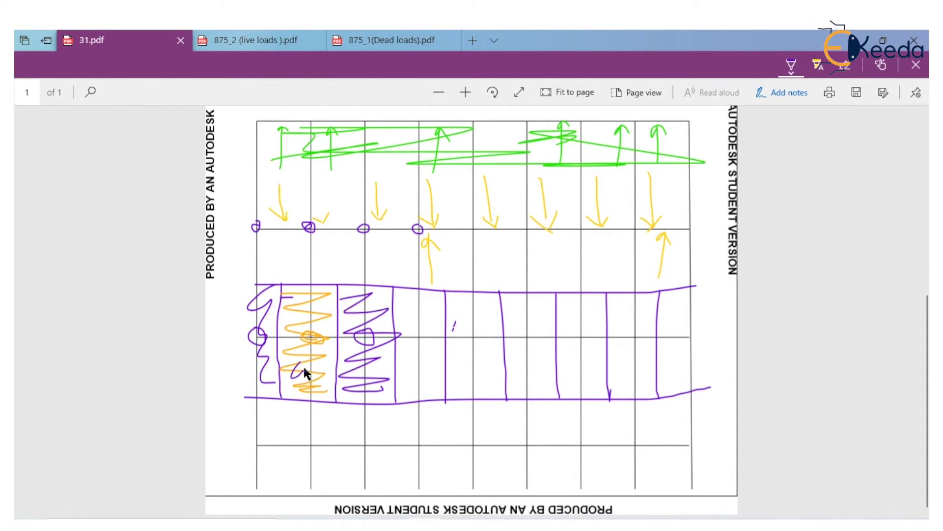
mouse_move(304, 369)
mouse_down()
mouse_move(319, 356)
mouse_move(328, 372)
mouse_move(329, 356)
mouse_move(342, 367)
mouse_move(351, 346)
mouse_up()
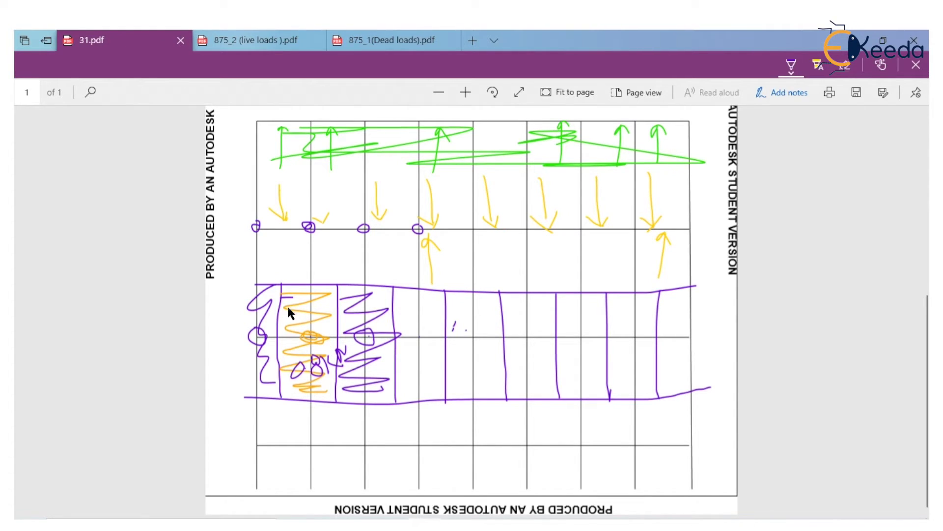
mouse_move(288, 320)
mouse_down()
mouse_move(324, 311)
mouse_move(281, 357)
mouse_move(323, 344)
mouse_move(323, 378)
mouse_up()
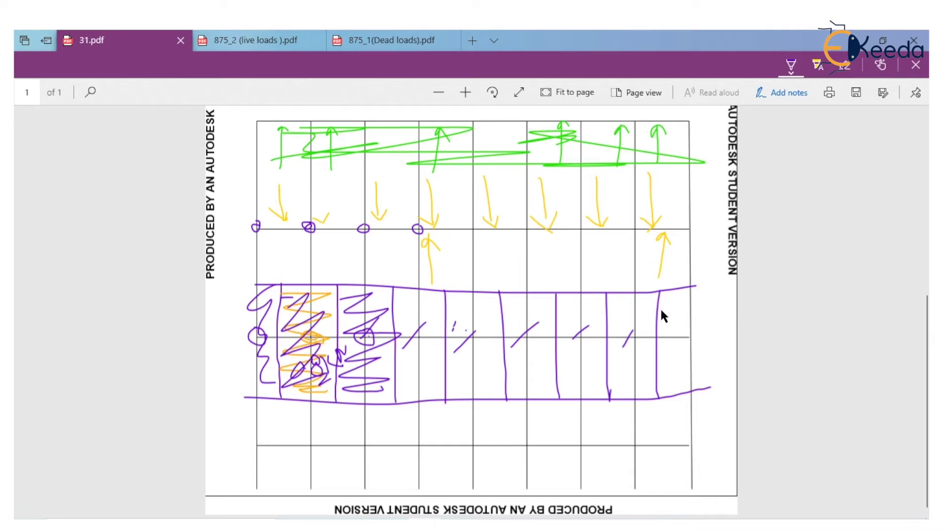
Hatch the half-width strip at the right end of the roof plan, circle its end node and label it 0.4 kN
drag(660, 308, 682, 299)
drag(660, 335, 682, 315)
drag(663, 359, 684, 335)
drag(664, 371, 678, 344)
drag(670, 384, 679, 364)
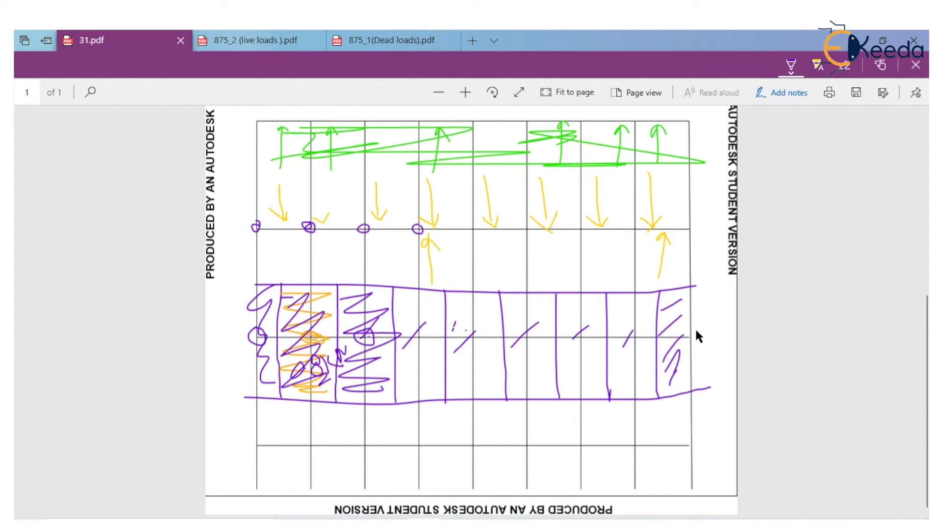
drag(691, 345, 700, 345)
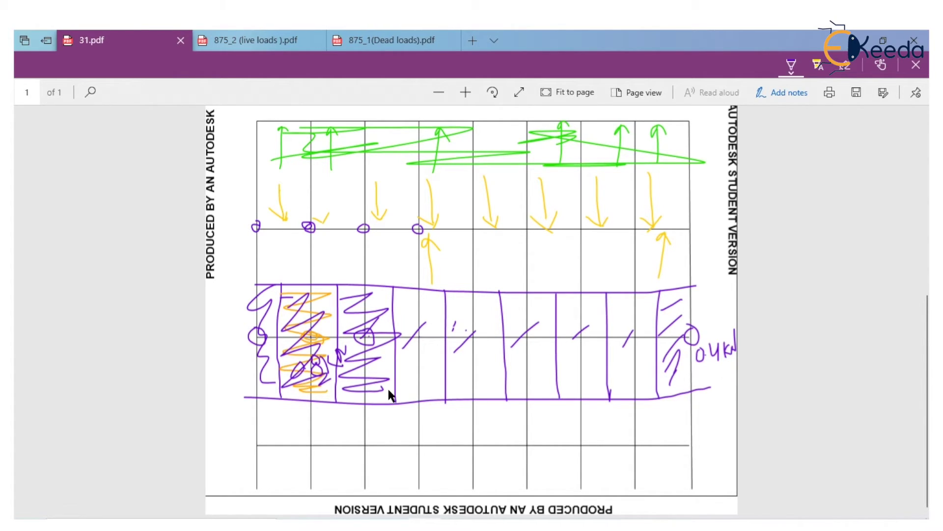
drag(393, 386, 395, 401)
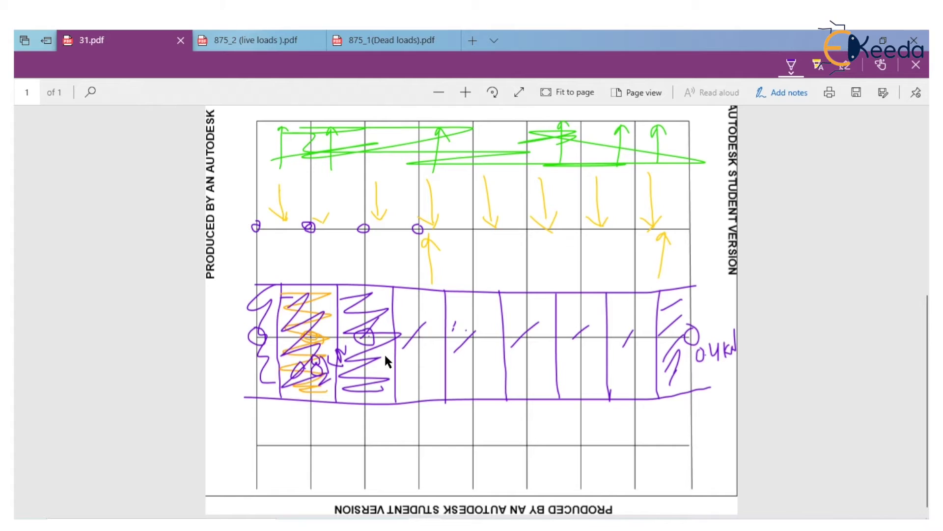